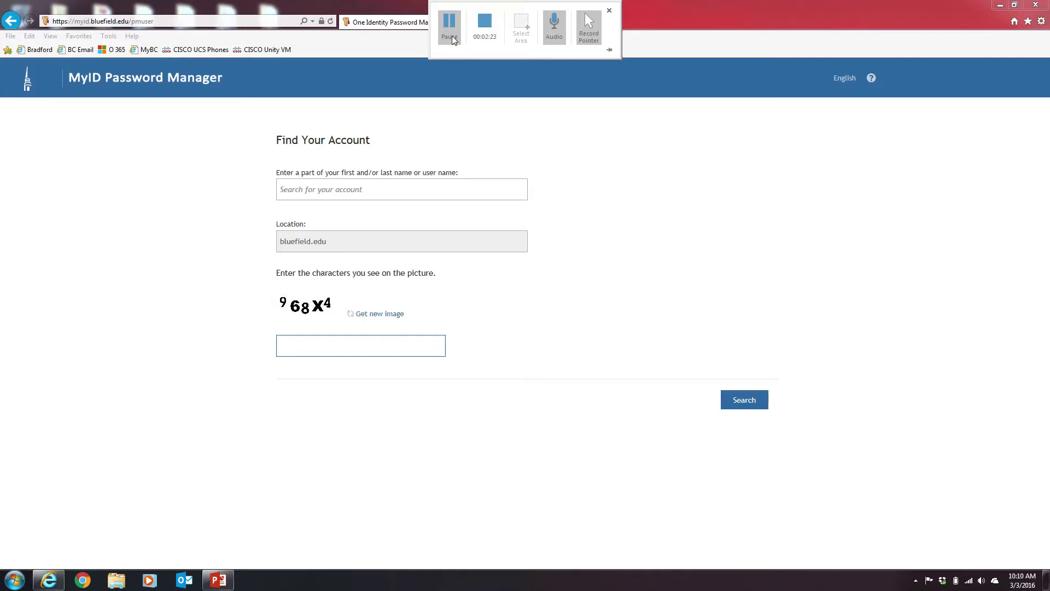
Search for the user's account by user name and captcha, then enter the new captcha's characters
{"action": "left_click", "coordinate": [377, 192]}
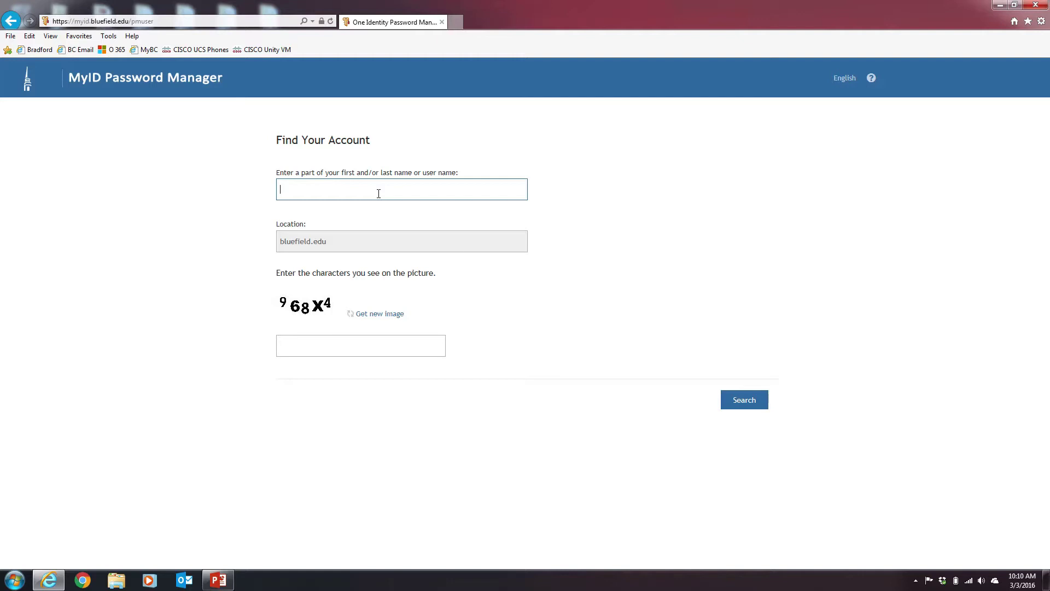
{"action": "type", "text": "veram"}
{"action": "left_click", "coordinate": [352, 354]}
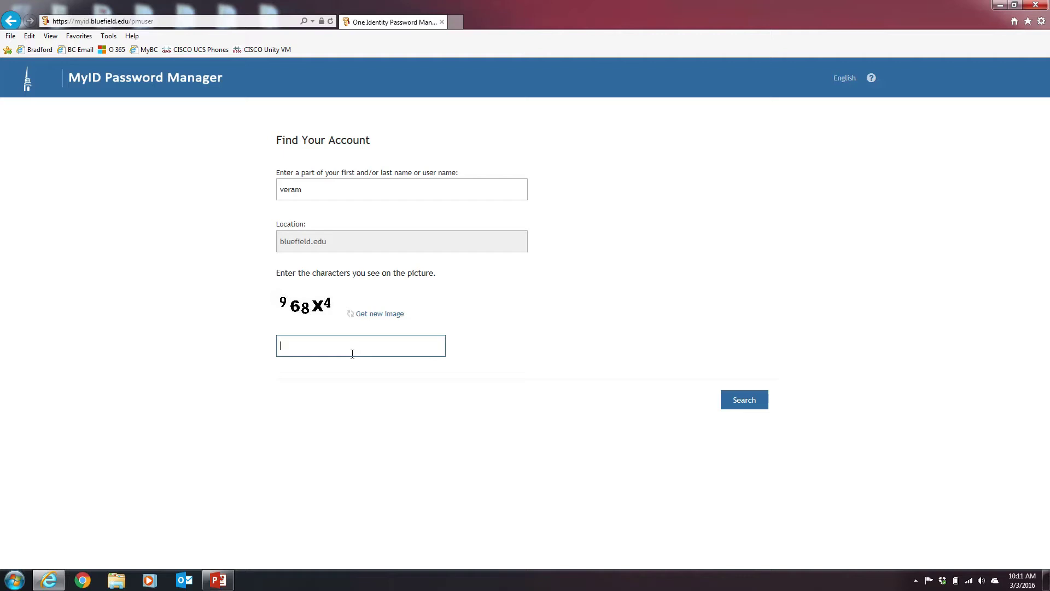
{"action": "type", "text": "968X4"}
{"action": "left_click", "coordinate": [736, 402]}
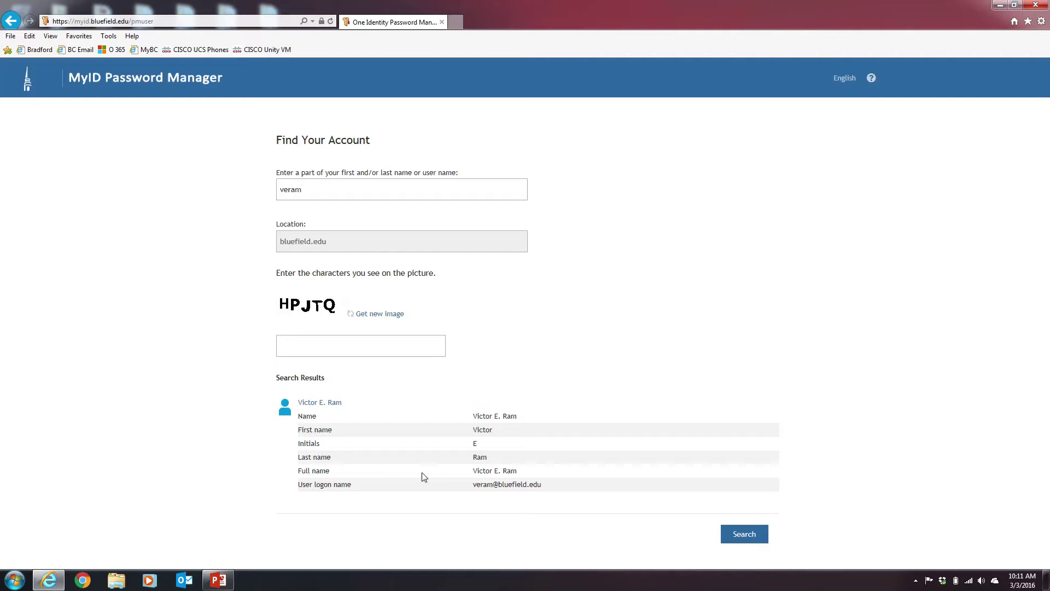
{"action": "left_click", "coordinate": [325, 345]}
{"action": "type", "text": "HPJTQ"}
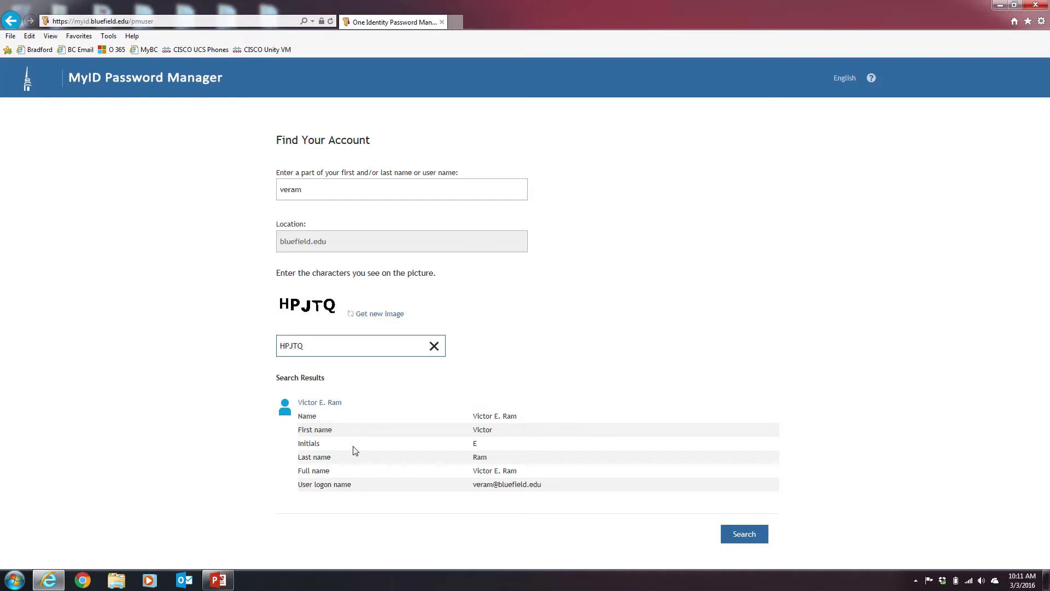
Sign in as the found account and open My Questions and Answers Profile with the account password
{"action": "left_click", "coordinate": [333, 405]}
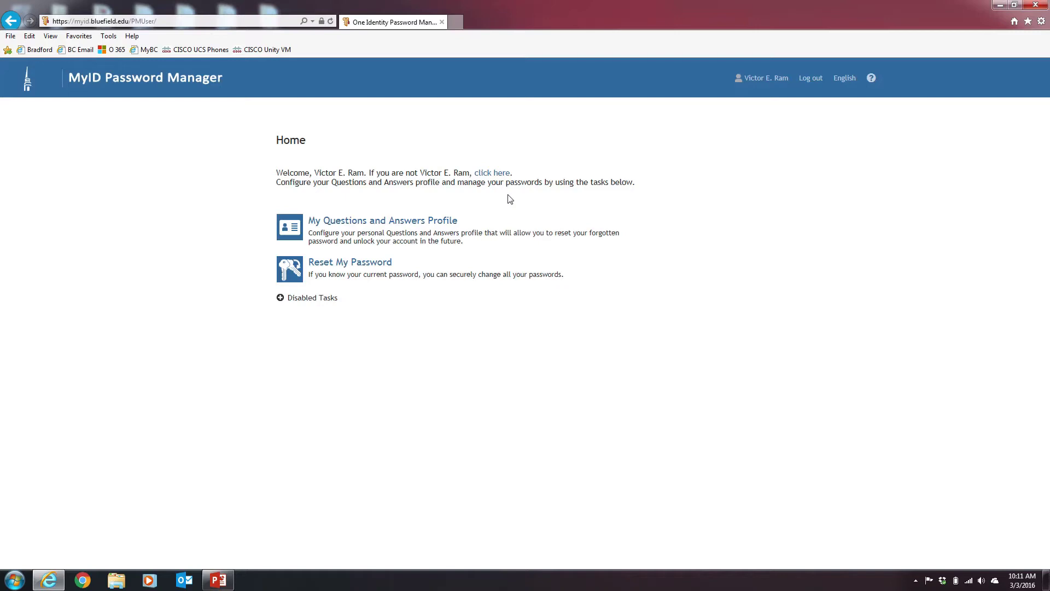
{"action": "left_click", "coordinate": [439, 222]}
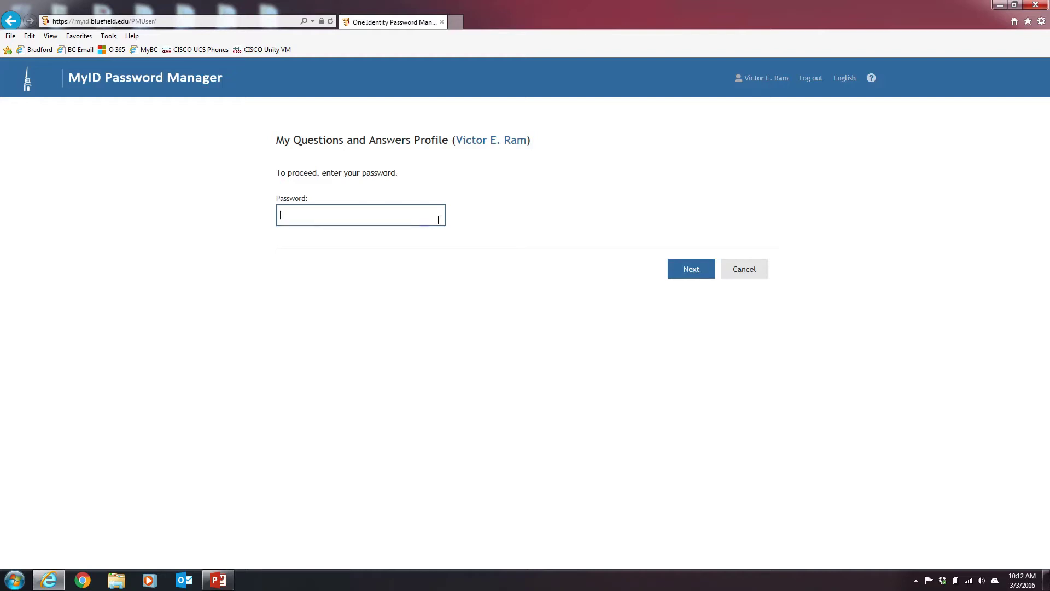
{"action": "type", "text": "***********"}
{"action": "key", "text": "Return"}
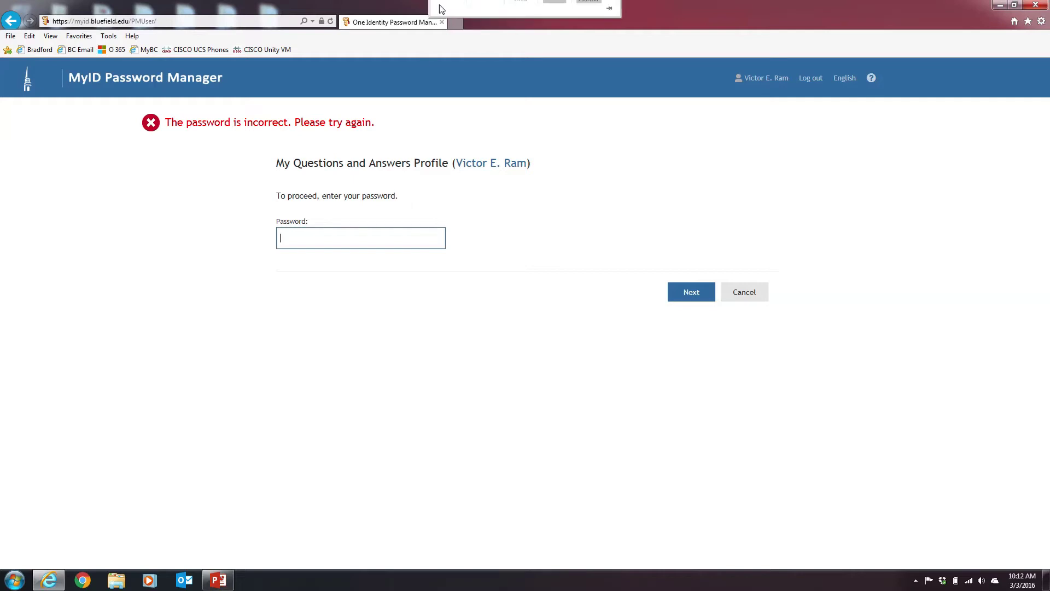
{"action": "left_click", "coordinate": [449, 25]}
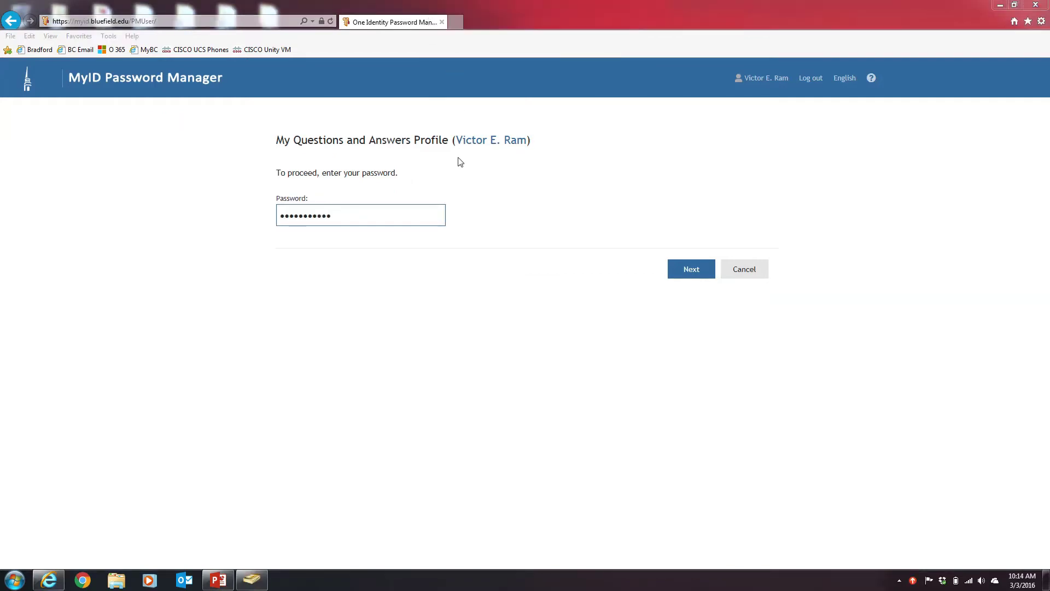
{"action": "left_click", "coordinate": [680, 275]}
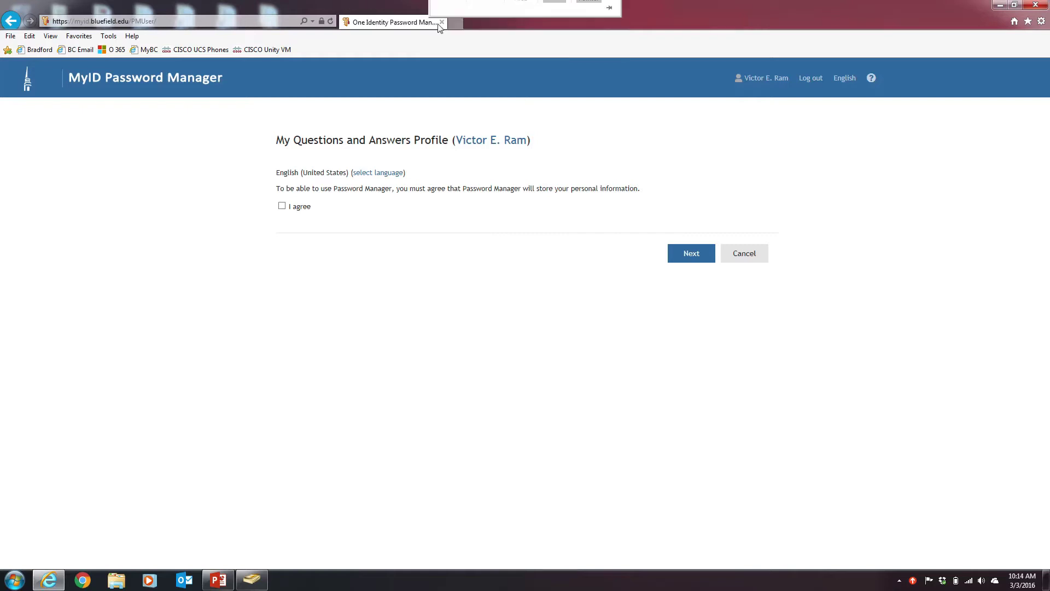
Agree to storing personal information and scroll the favorite color, movie and restaurant questions
{"action": "mouse_move", "coordinate": [445, 10]}
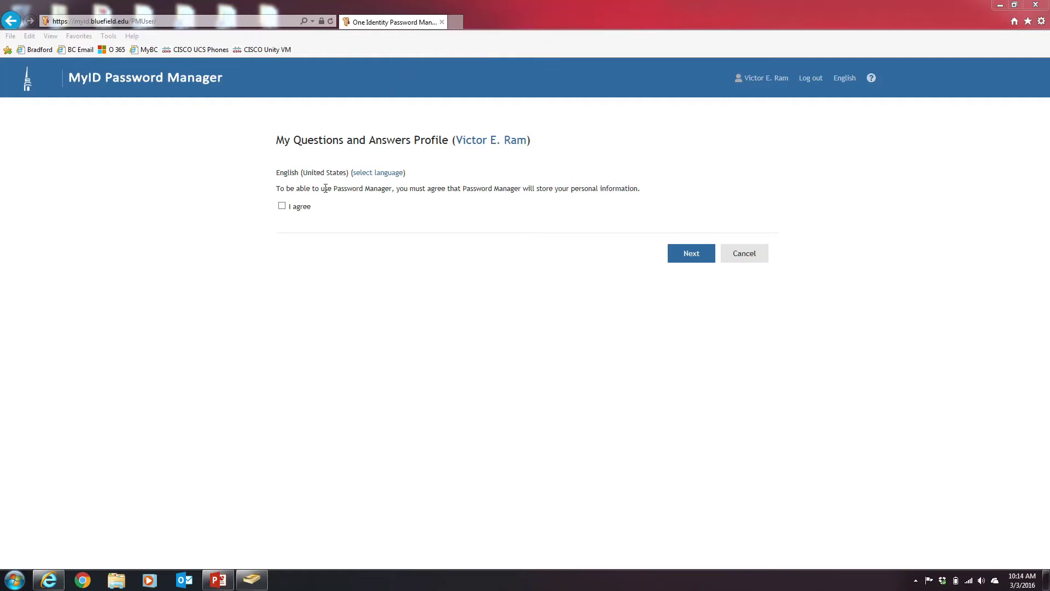
{"action": "left_click", "coordinate": [282, 208]}
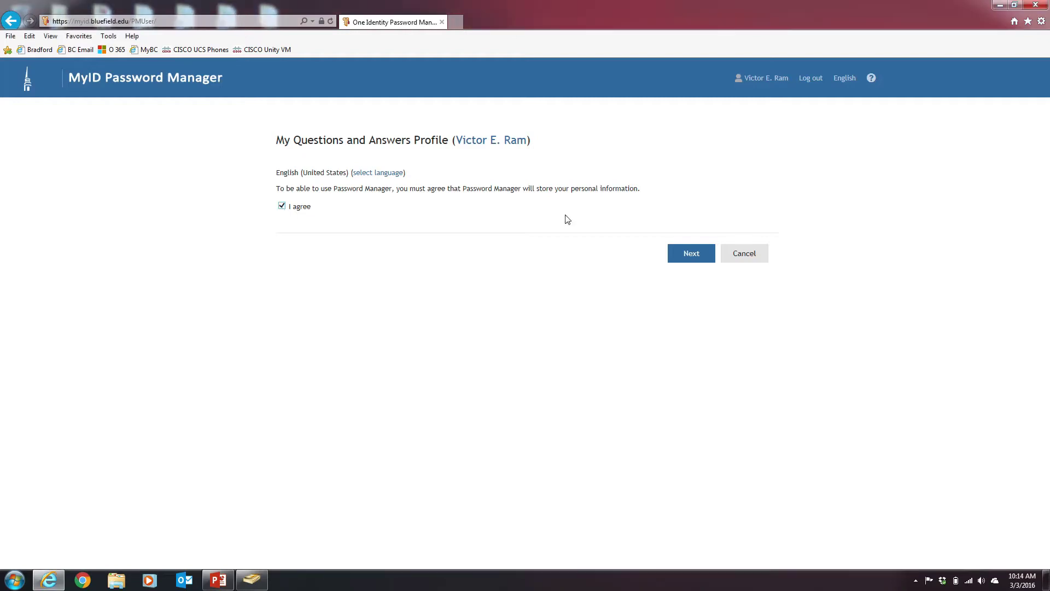
{"action": "left_click", "coordinate": [698, 256]}
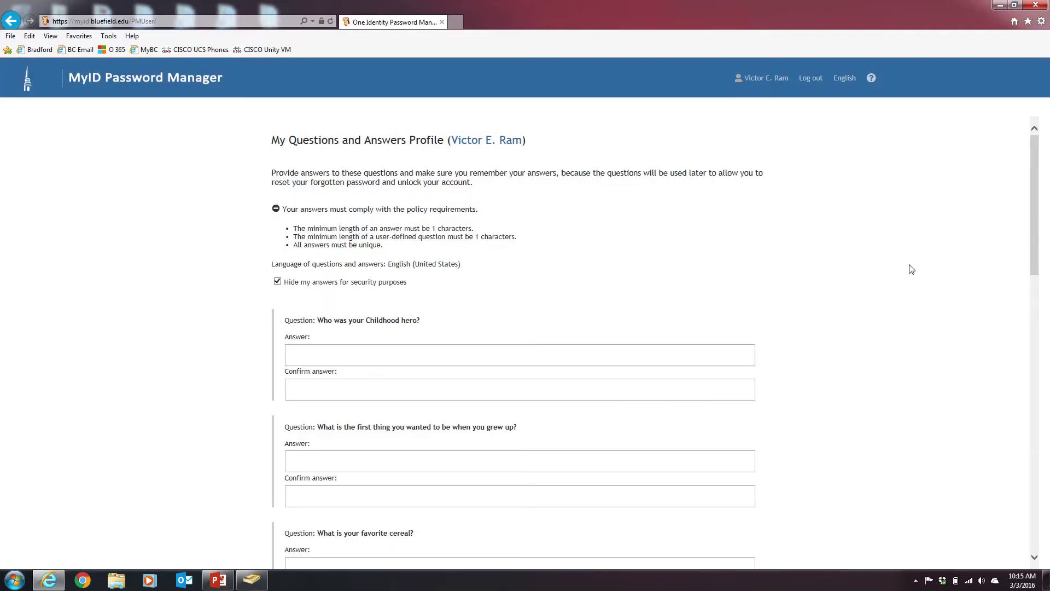
{"action": "left_click_drag", "start_coordinate": [1037, 246], "coordinate": [897, 348]}
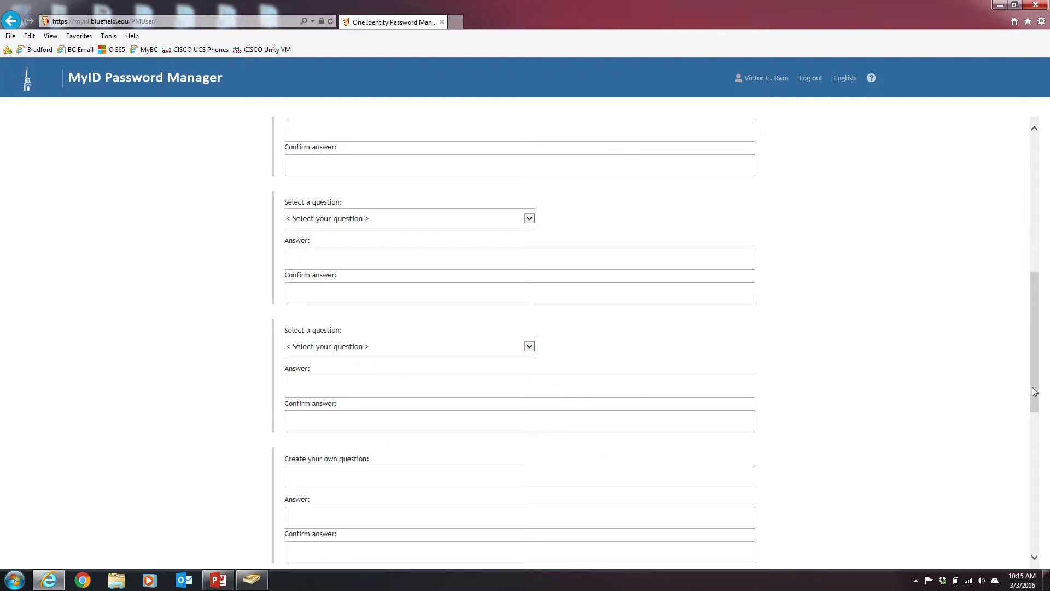
{"action": "left_click_drag", "start_coordinate": [1034, 390], "coordinate": [1044, 523]}
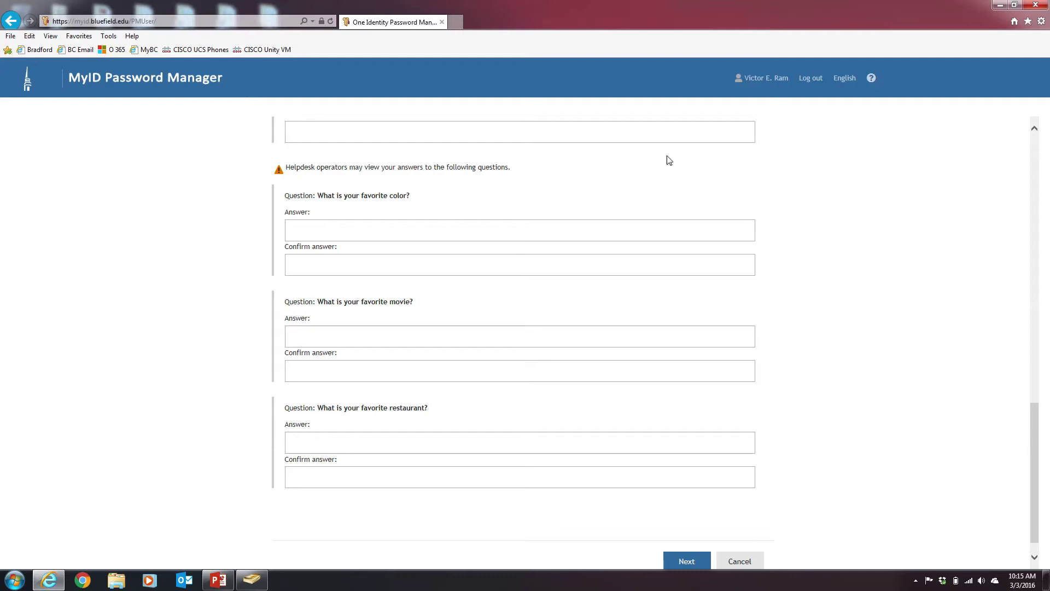
Browse the selectable security questions and save the Questions and Answers profile
{"action": "left_click", "coordinate": [448, 25]}
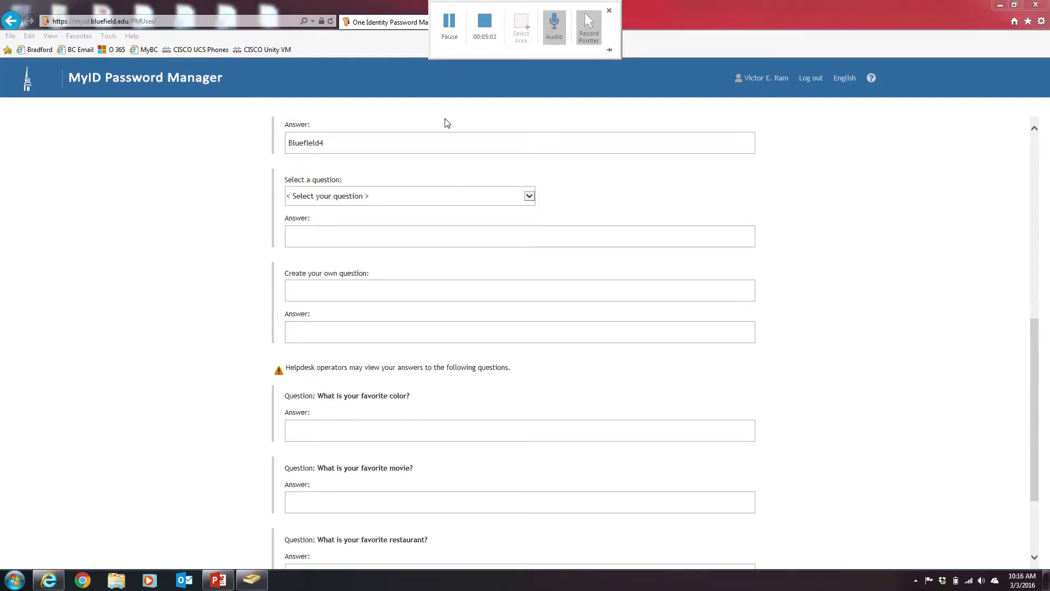
{"action": "left_click", "coordinate": [446, 200]}
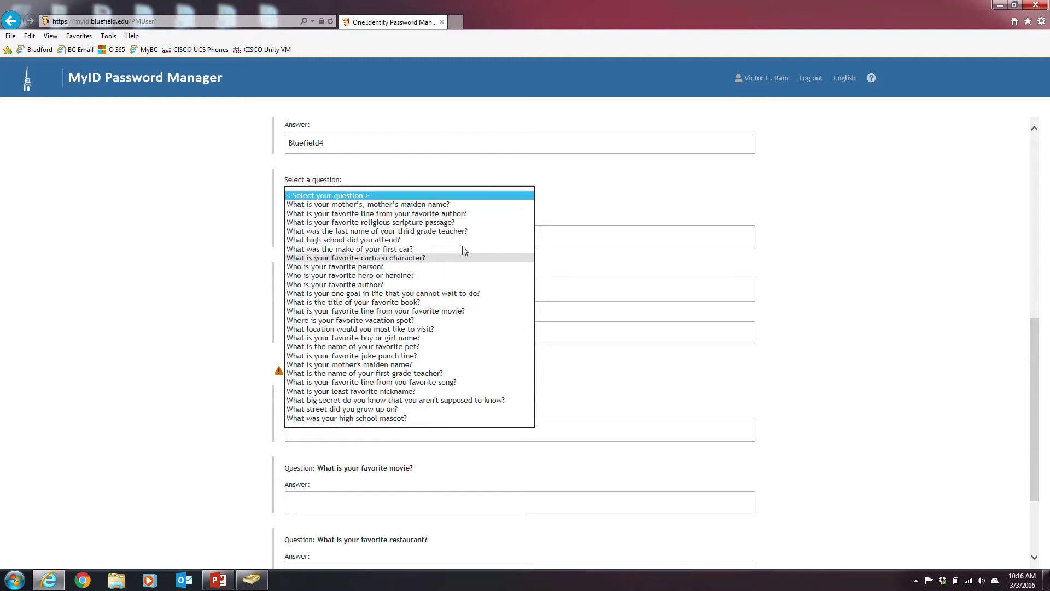
{"action": "mouse_move", "coordinate": [456, 7]}
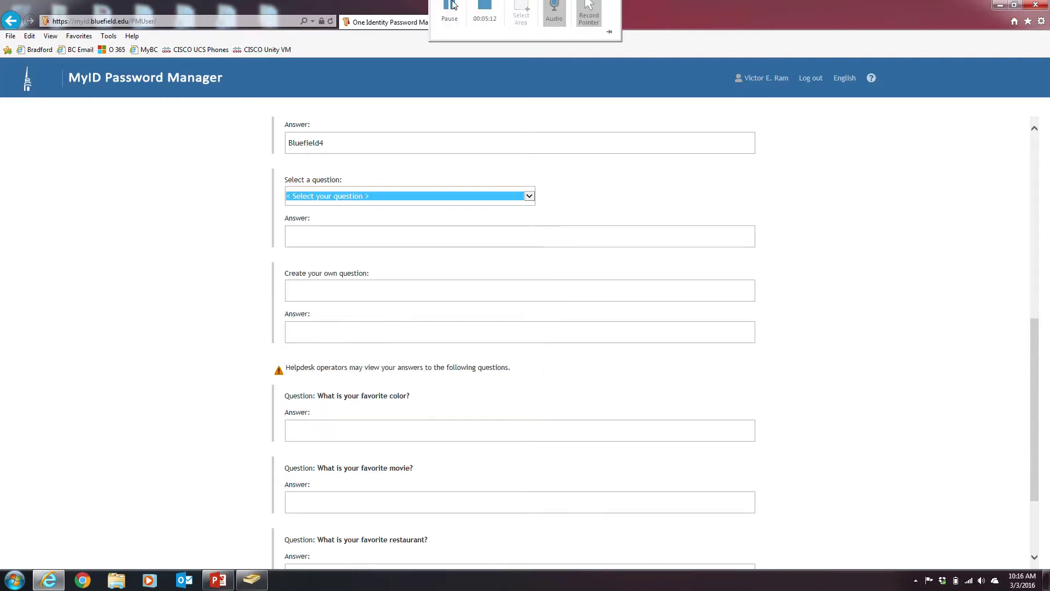
{"action": "left_click", "coordinate": [450, 27]}
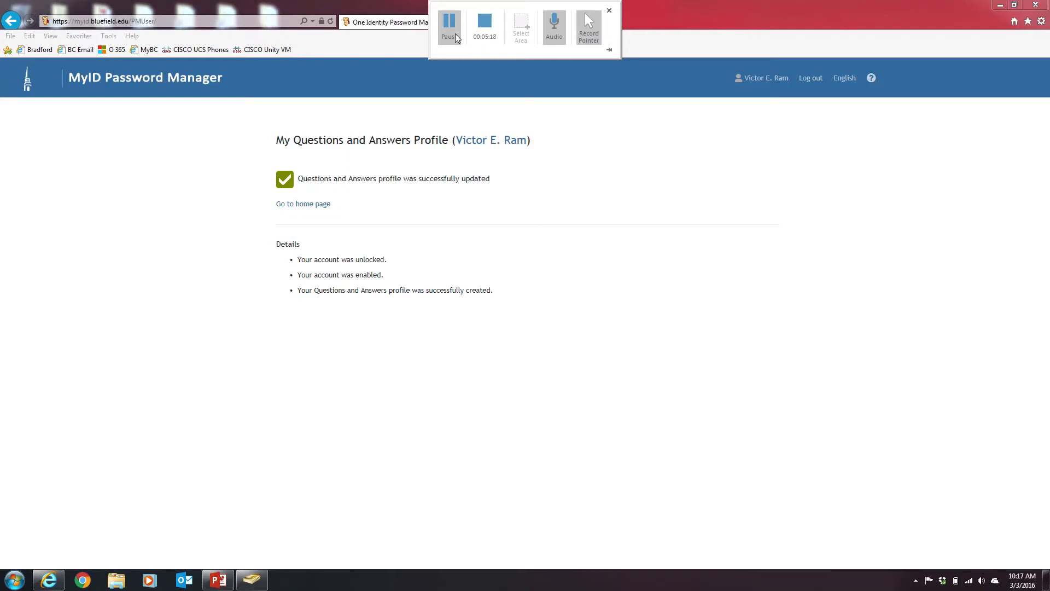
Return Home and start Forgot My Password, submitting the captcha characters
{"action": "left_click", "coordinate": [325, 204]}
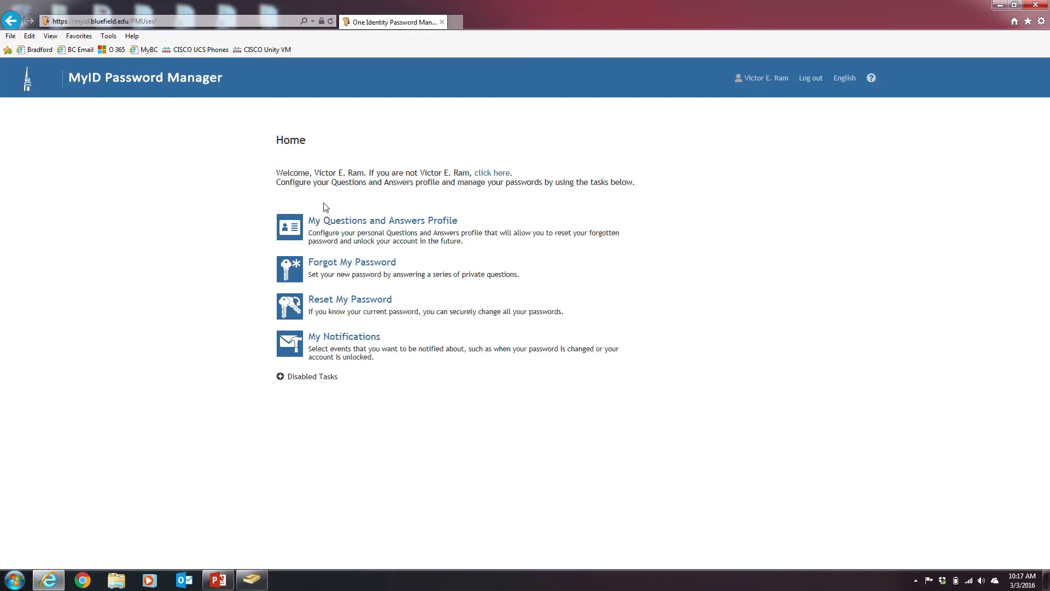
{"action": "left_click", "coordinate": [357, 266]}
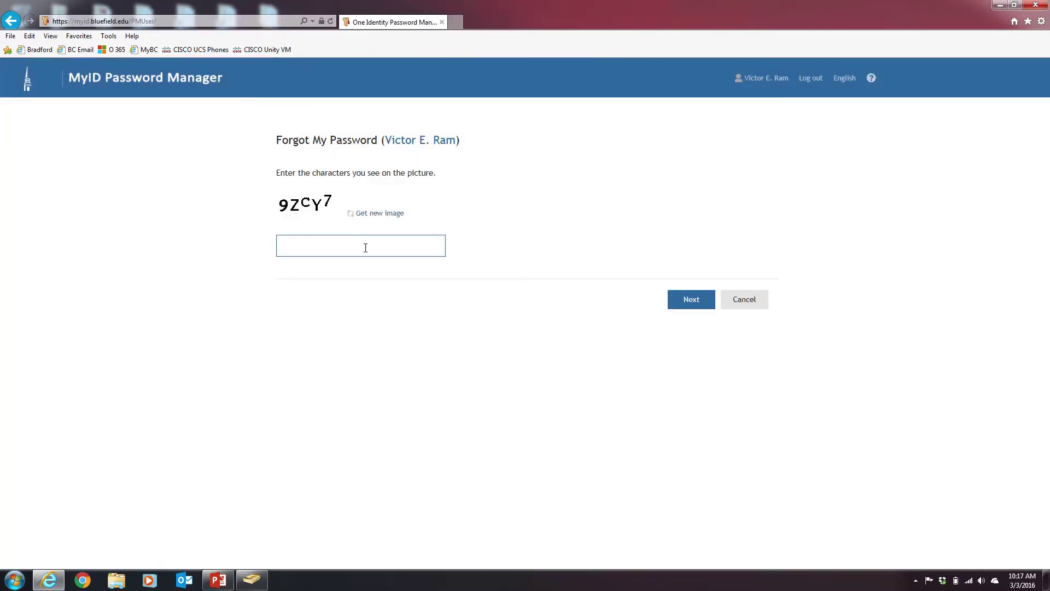
{"action": "type", "text": "9ZCY7"}
{"action": "left_click", "coordinate": [690, 300]}
Answer the favorite cereal and childhood hero security questions and submit them
{"action": "mouse_move", "coordinate": [459, 13]}
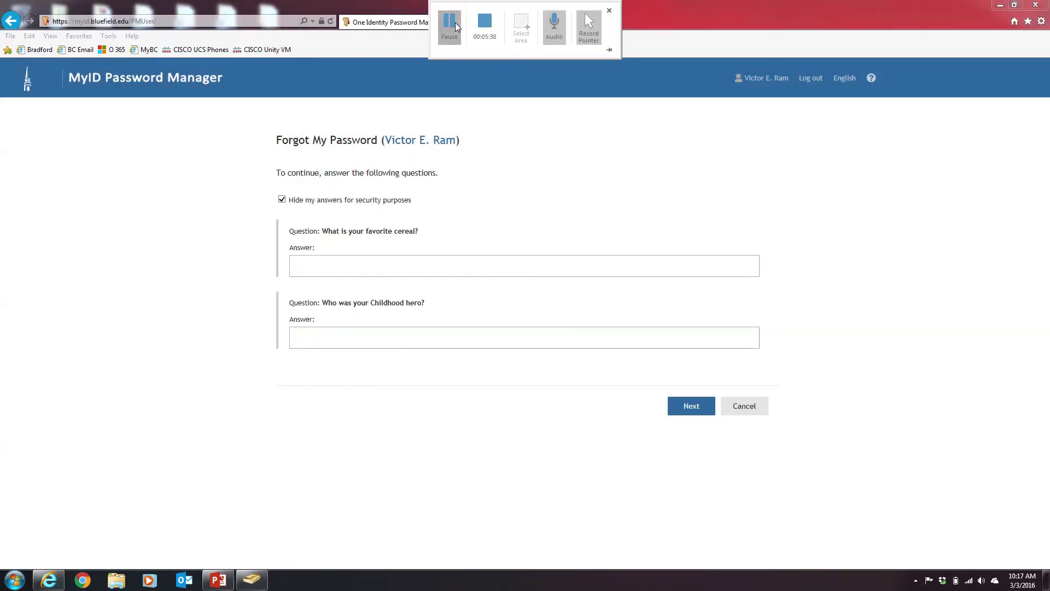
{"action": "left_click", "coordinate": [434, 265]}
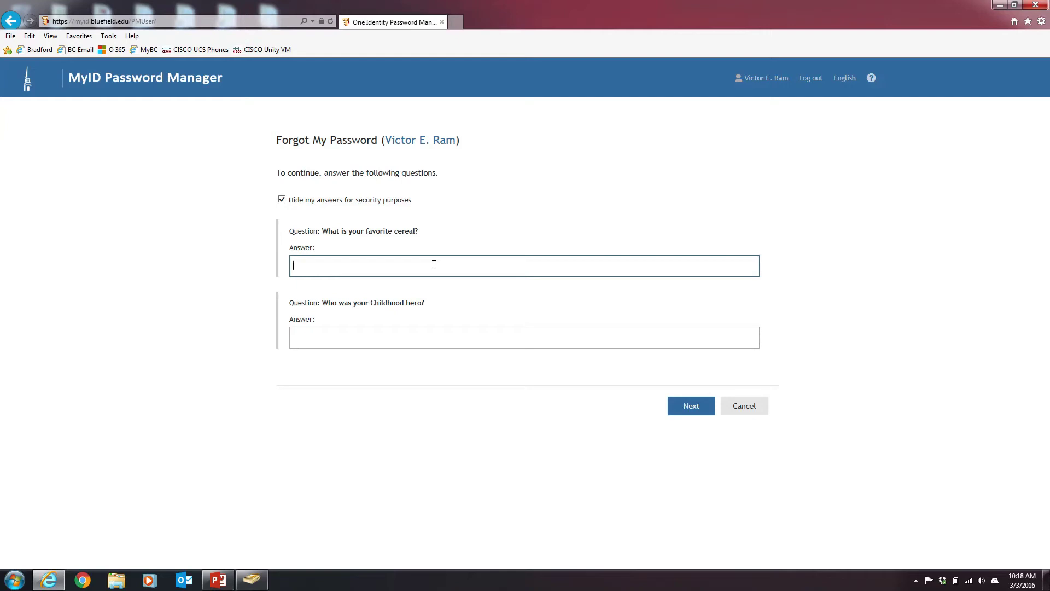
{"action": "key", "text": "Tab"}
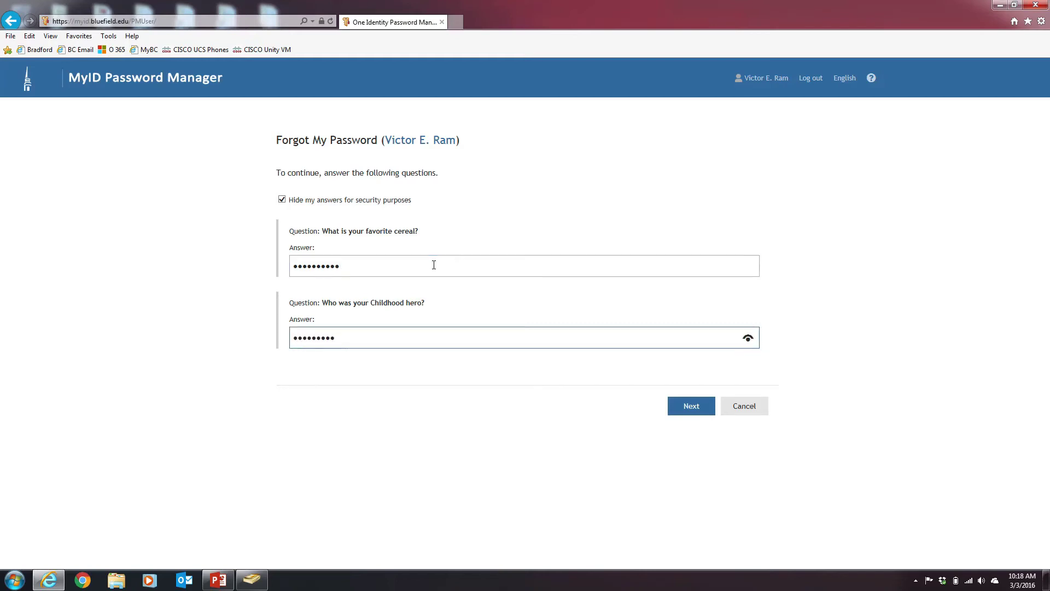
{"action": "left_click", "coordinate": [673, 407]}
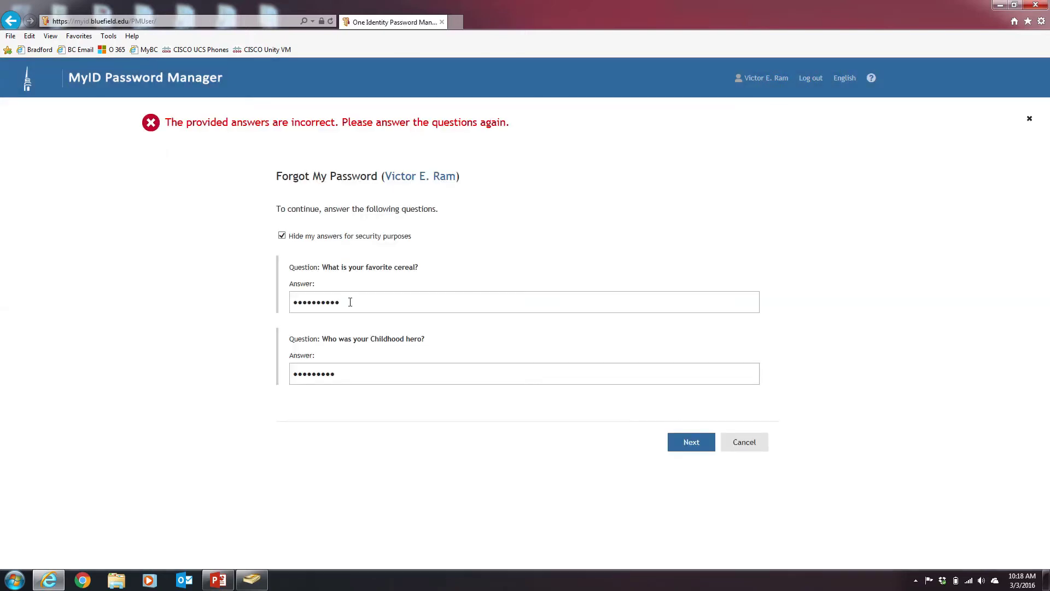
Retype both security answers after the error and resubmit them
{"action": "left_click_drag", "start_coordinate": [350, 302], "coordinate": [291, 301]}
{"action": "type", "text": "•••••••••"}
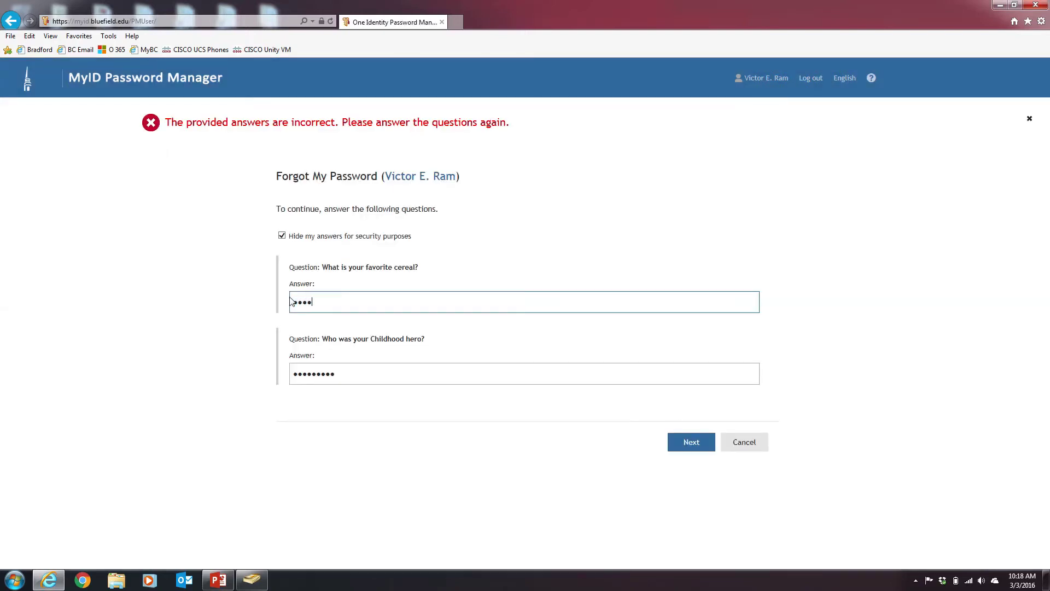
{"action": "type", "text": "•"}
{"action": "key", "text": "Tab"}
{"action": "type", "text": "••••••••••"}
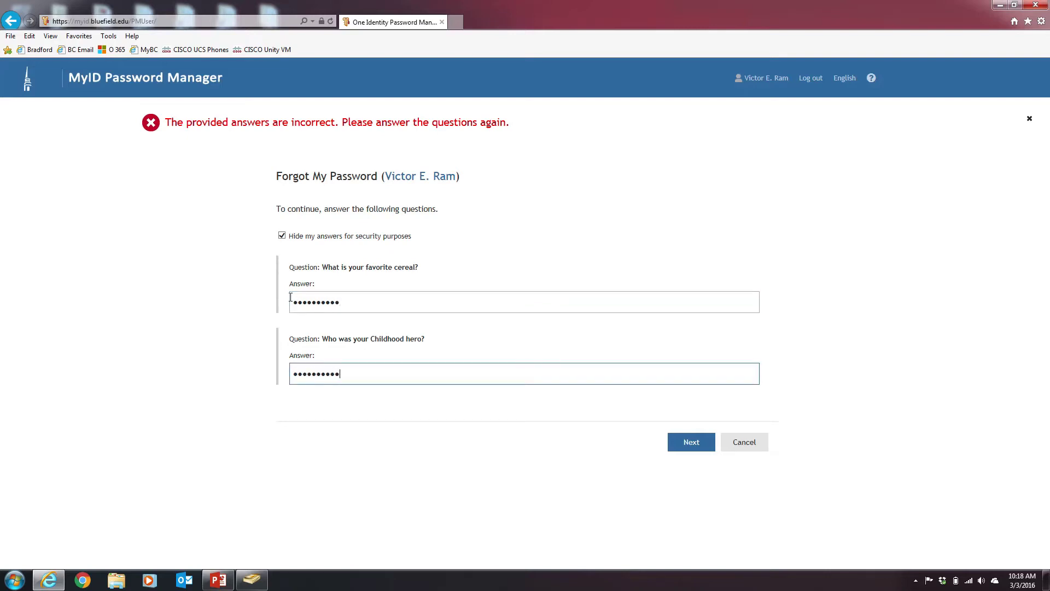
{"action": "left_click", "coordinate": [698, 447]}
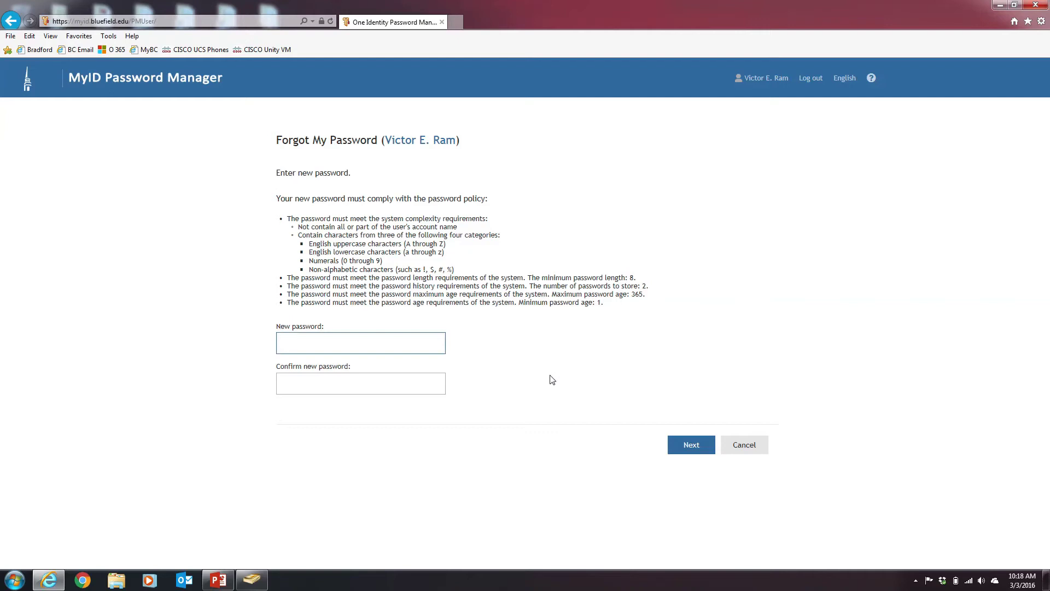
Enter and confirm a new password, then submit it
{"action": "type", "text": "•••••••••"}
{"action": "key", "text": "Tab"}
{"action": "type", "text": "••••••••"}
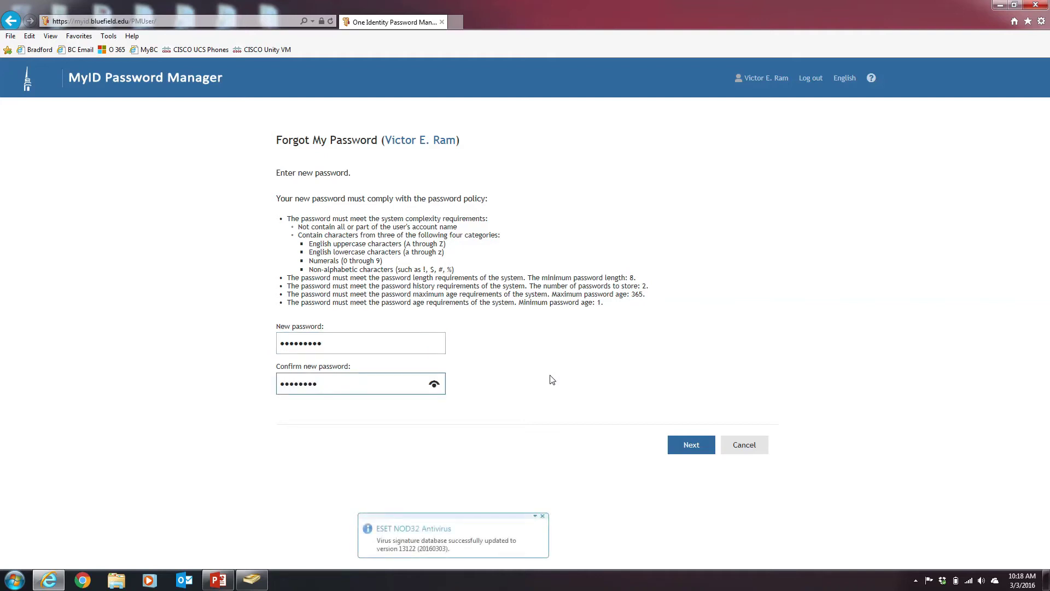
{"action": "key", "text": "BackSpace"}
{"action": "key", "text": "BackSpace"}
{"action": "key", "text": "BackSpace"}
{"action": "key", "text": "BackSpace"}
{"action": "key", "text": "BackSpace"}
{"action": "key", "text": "BackSpace"}
{"action": "key", "text": "BackSpace"}
{"action": "key", "text": "BackSpace"}
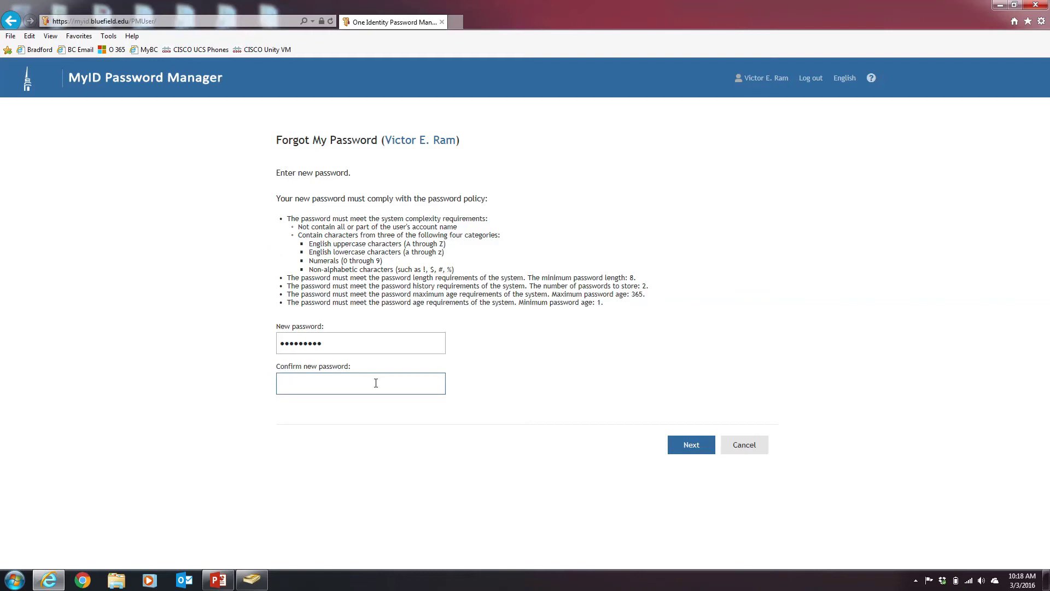
{"action": "type", "text": "•••••••••"}
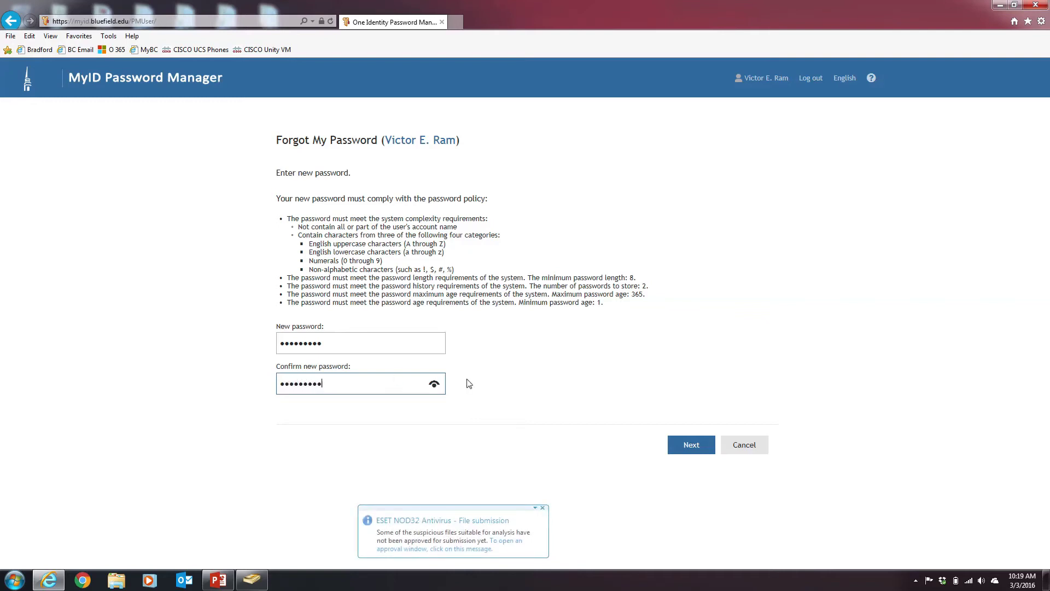
{"action": "left_click", "coordinate": [684, 454]}
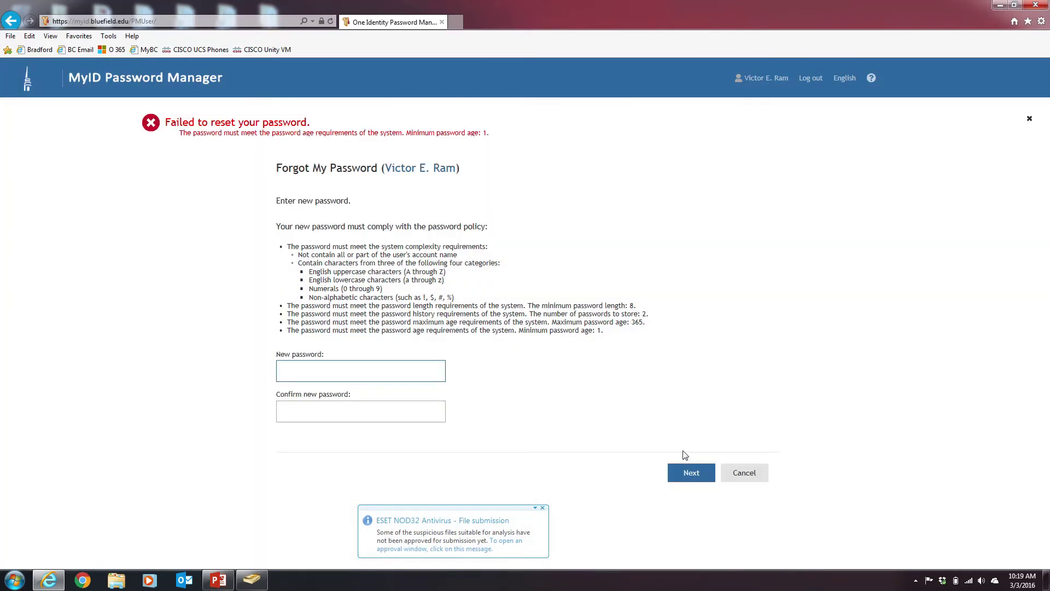
Re-enter and confirm the new password and submit it again
{"action": "left_click", "coordinate": [397, 370]}
{"action": "type", "text": "•••••••••"}
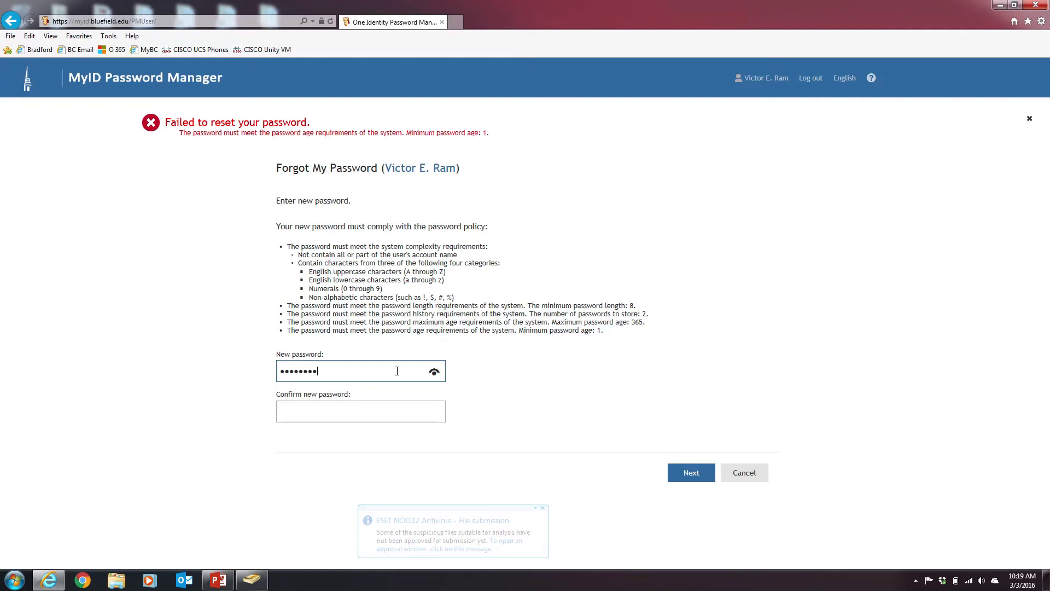
{"action": "key", "text": "Tab"}
{"action": "type", "text": "••••••••"}
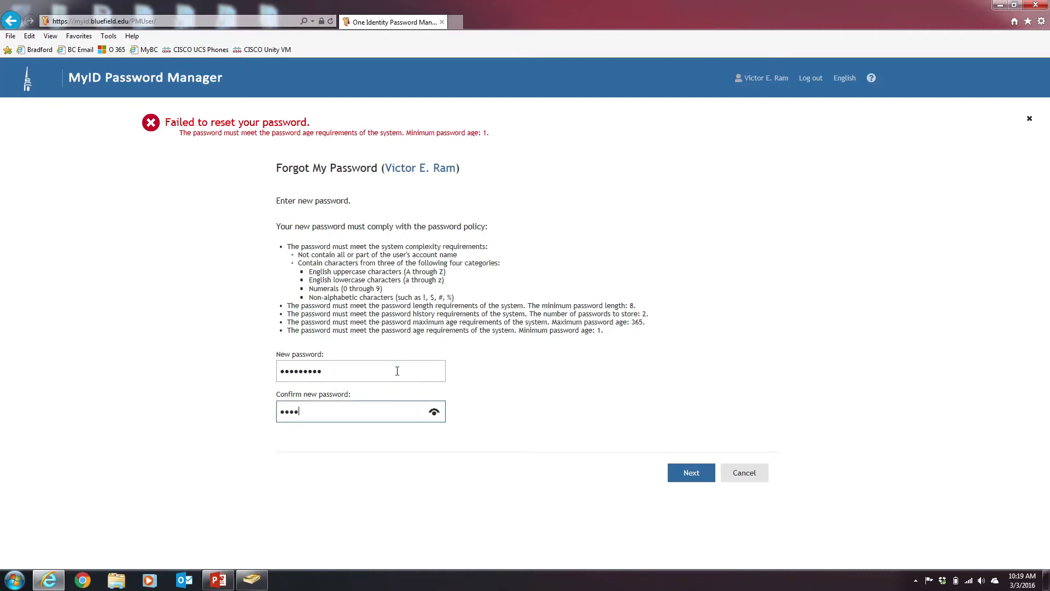
{"action": "type", "text": "•"}
{"action": "left_click", "coordinate": [676, 475]}
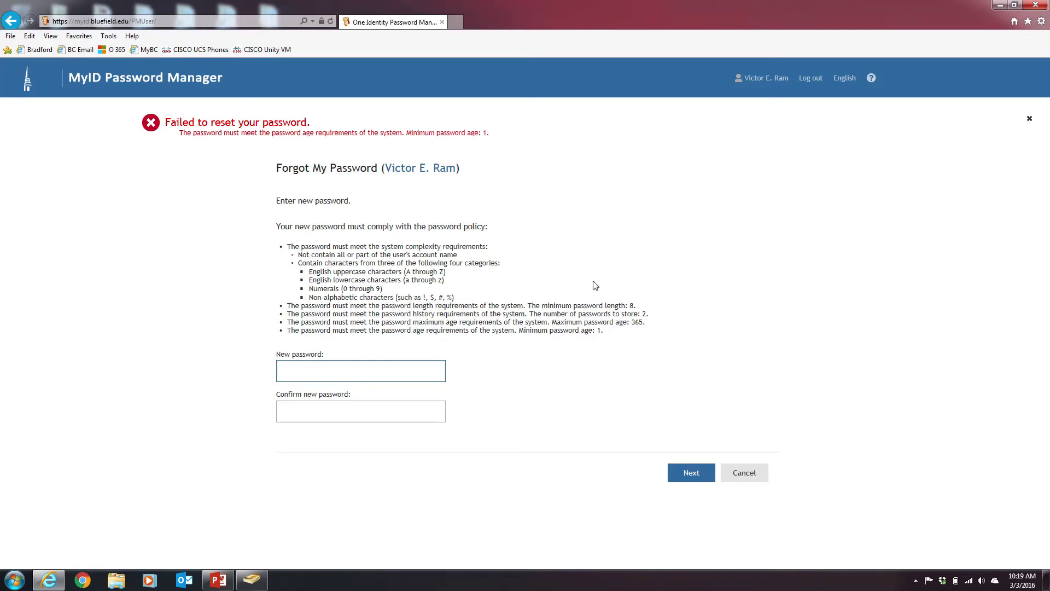
Highlight the minimum password age of 1 in the error, then cancel back to Home
{"action": "double_click", "coordinate": [484, 133]}
{"action": "left_click", "coordinate": [496, 243]}
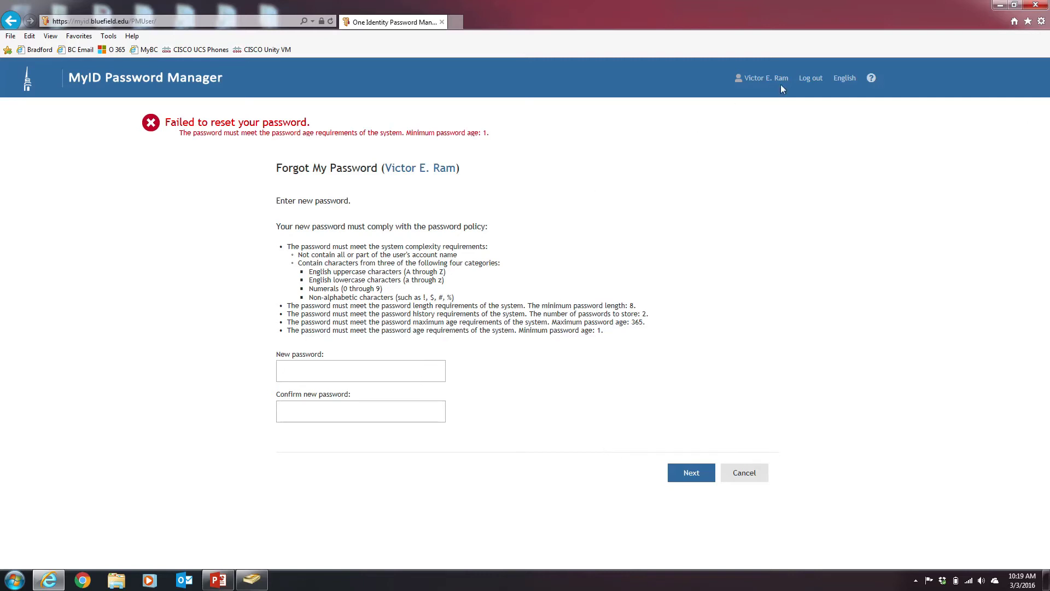
{"action": "left_click", "coordinate": [749, 474]}
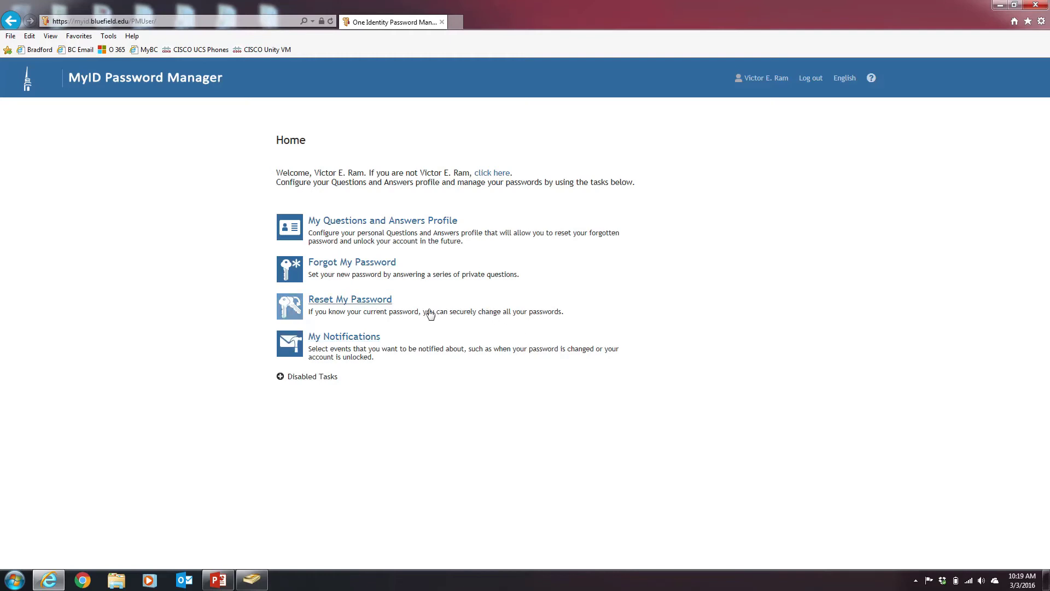
Start Reset My Password and submit the captcha characters
{"action": "left_click", "coordinate": [382, 302]}
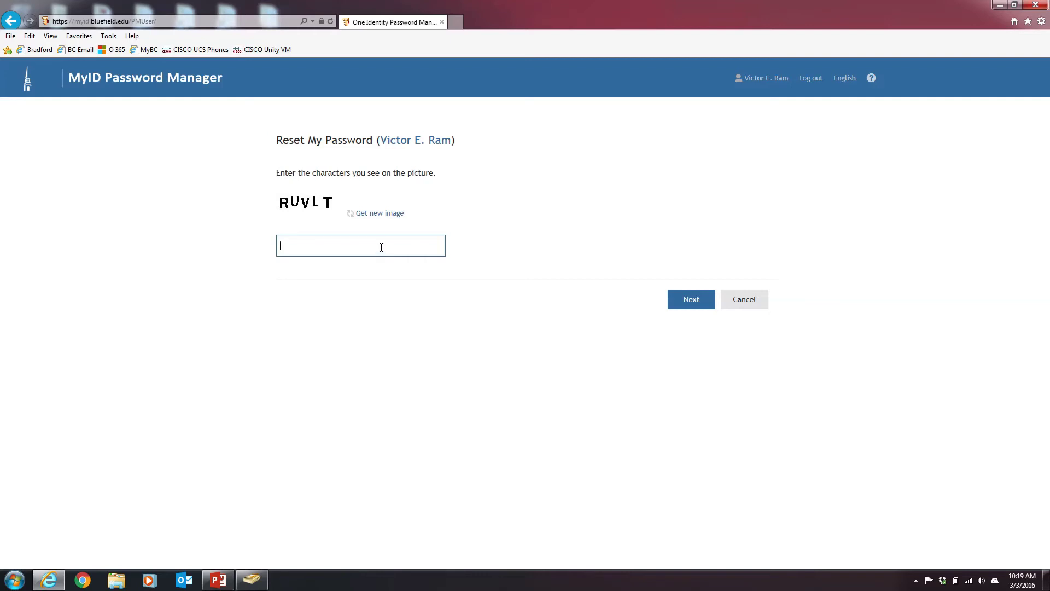
{"action": "type", "text": "RUVLT"}
{"action": "left_click", "coordinate": [687, 299]}
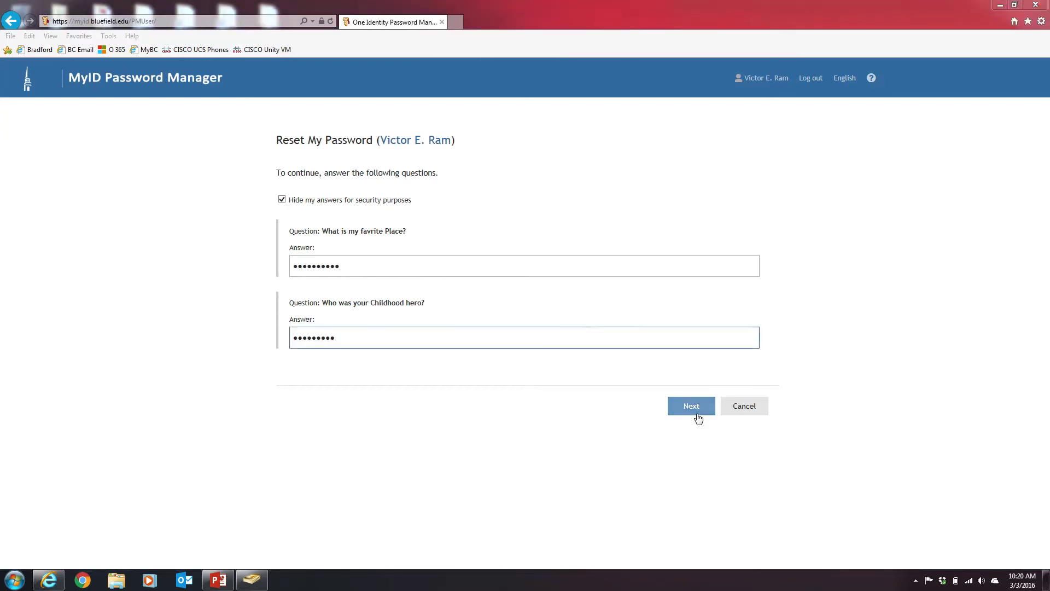
Submit the security answers, correcting the wrong childhood hero answer
{"action": "left_click", "coordinate": [698, 414]}
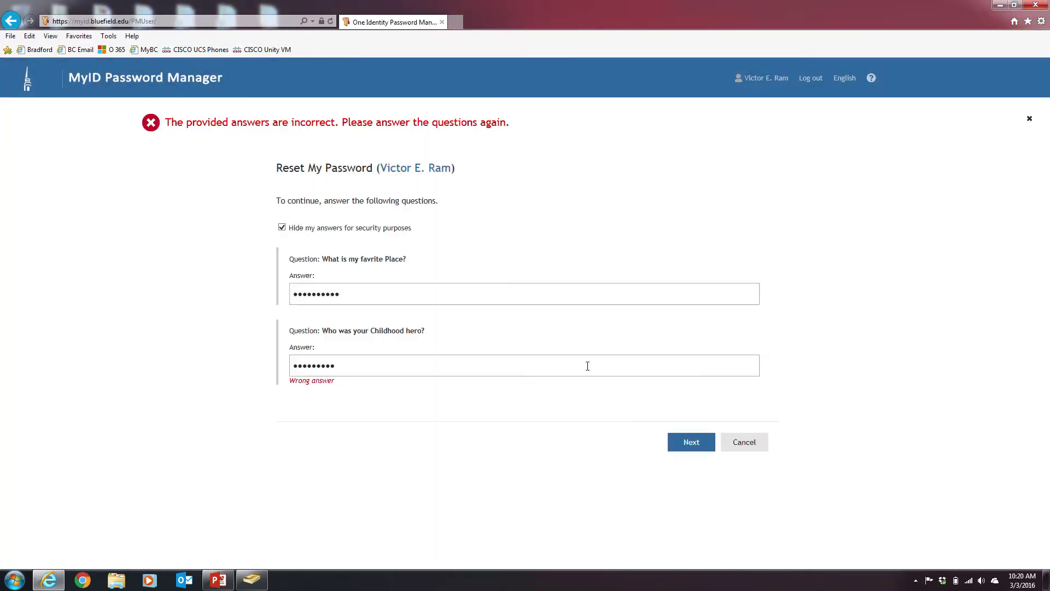
{"action": "left_click_drag", "start_coordinate": [600, 367], "coordinate": [220, 368]}
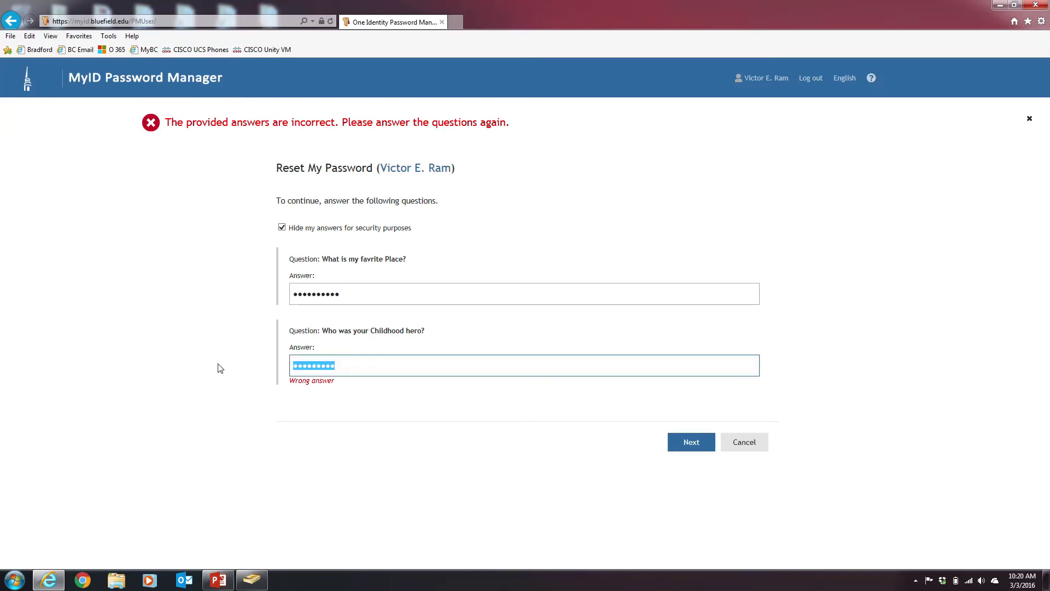
{"action": "type", "text": "••••••••••"}
{"action": "key", "text": "Return"}
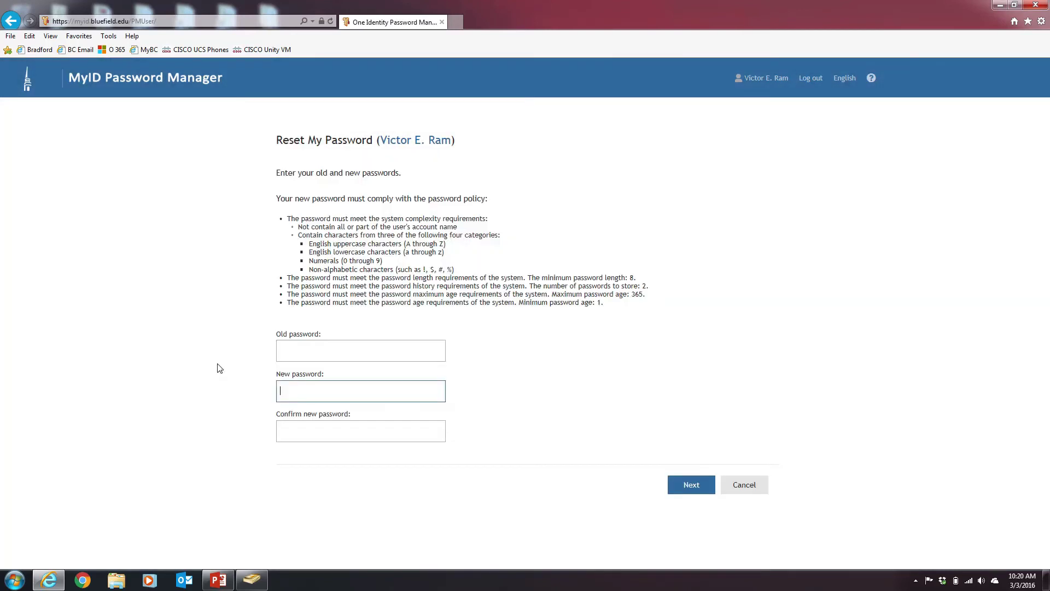
Highlight the 365-day maximum password age in the policy, then cancel the password change
{"action": "left_click", "coordinate": [306, 353]}
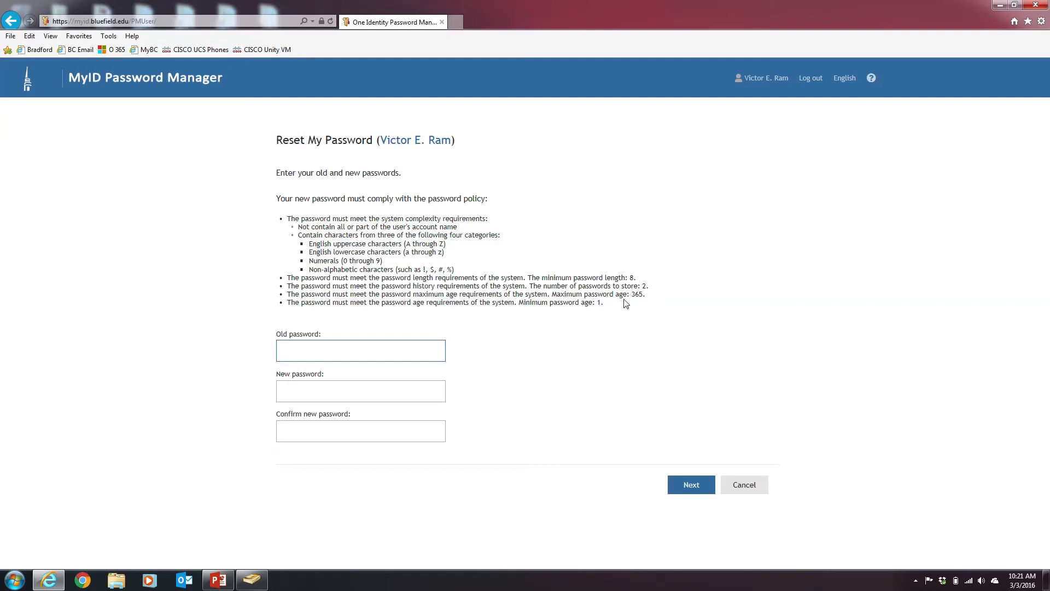
{"action": "left_click", "coordinate": [632, 296]}
{"action": "left_click_drag", "start_coordinate": [632, 295], "coordinate": [643, 295]}
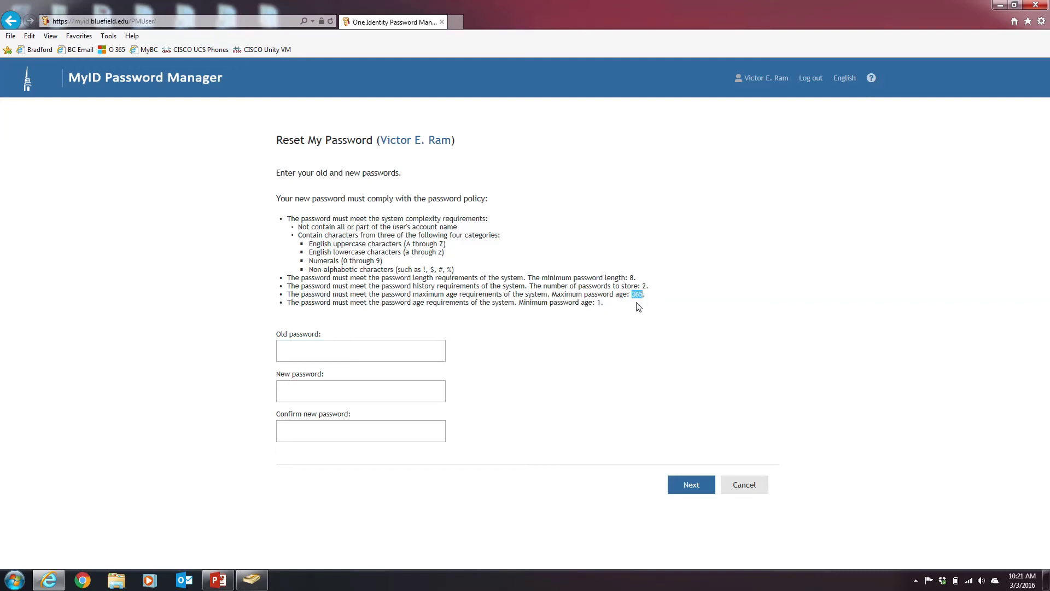
{"action": "left_click", "coordinate": [646, 289]}
{"action": "left_click", "coordinate": [730, 486]}
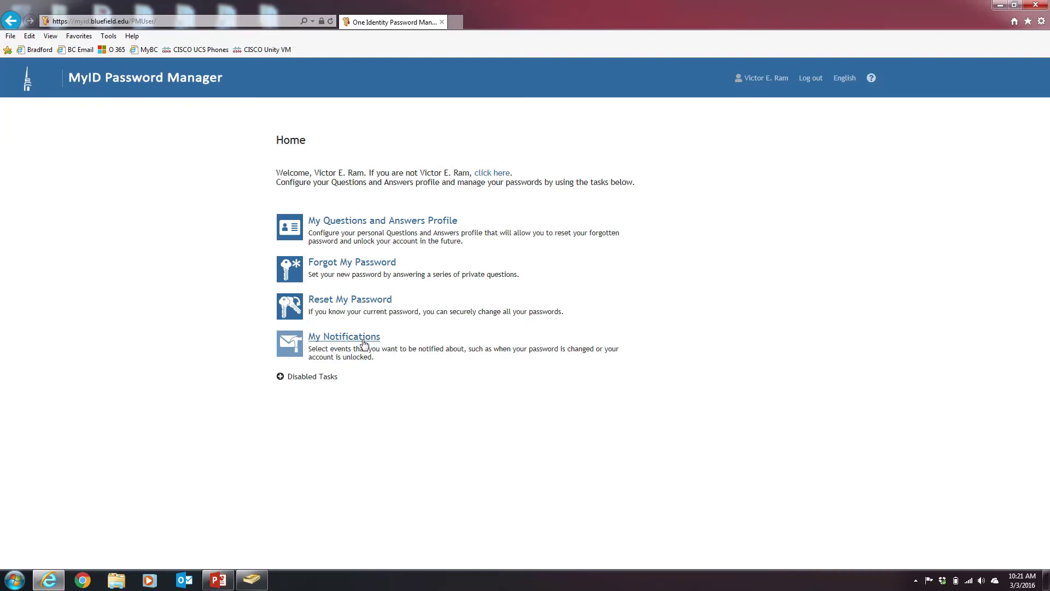
Save My Notifications with every success, failure and expiry event checked, then return Home
{"action": "left_click", "coordinate": [363, 342]}
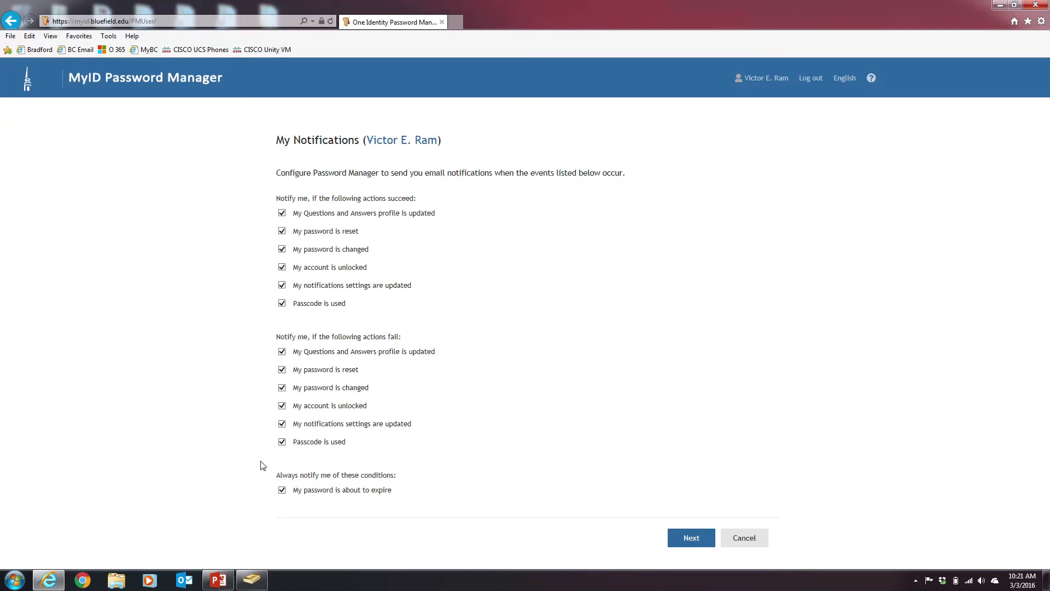
{"action": "left_click", "coordinate": [684, 534]}
{"action": "left_click", "coordinate": [319, 204]}
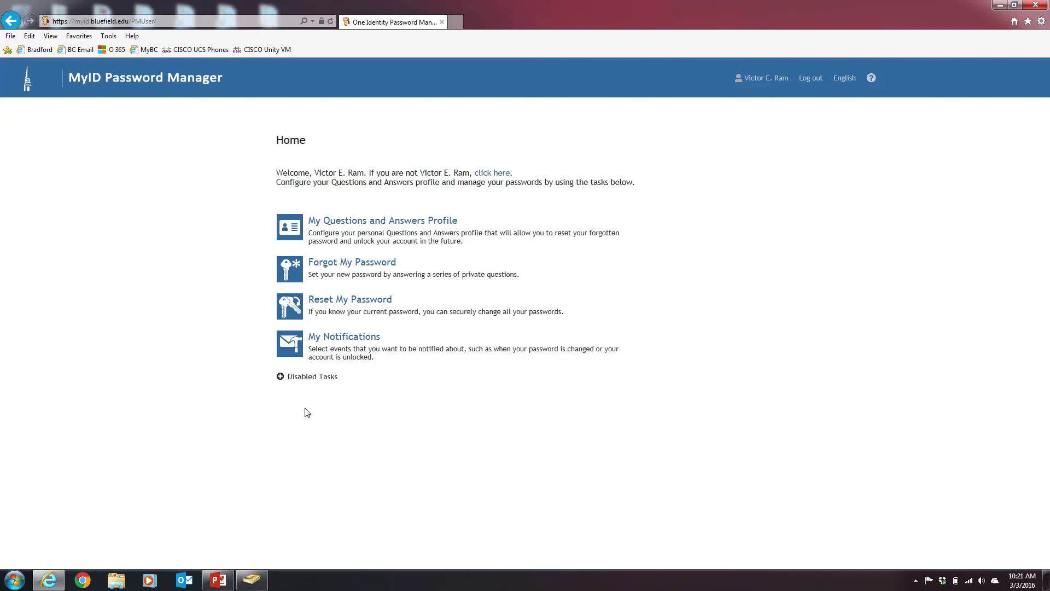
Expand Disabled Tasks and refresh the page so I Have a Passcode becomes enabled
{"action": "left_click", "coordinate": [280, 379]}
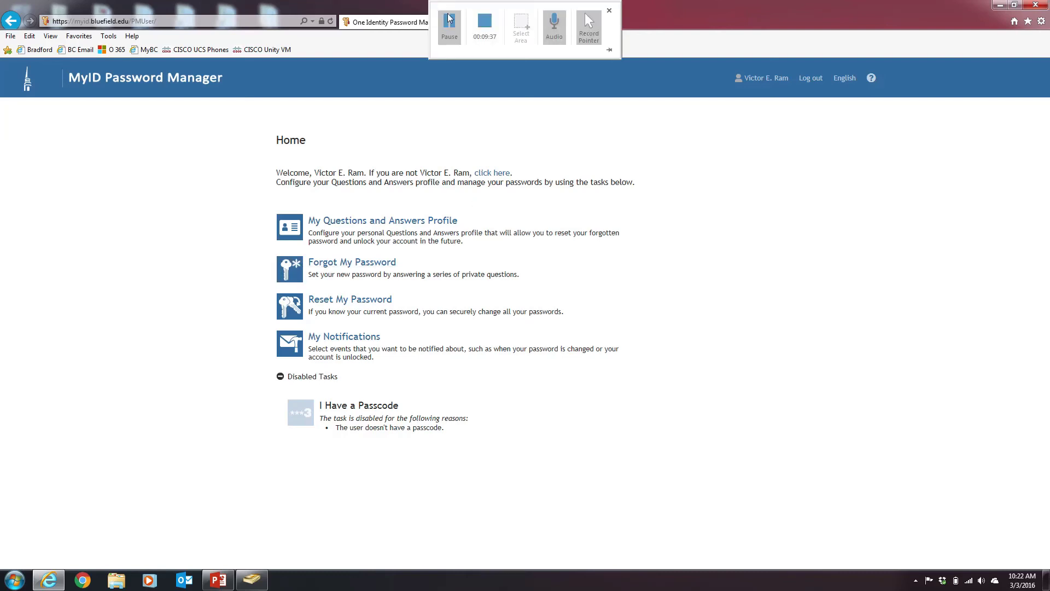
{"action": "left_click", "coordinate": [450, 26]}
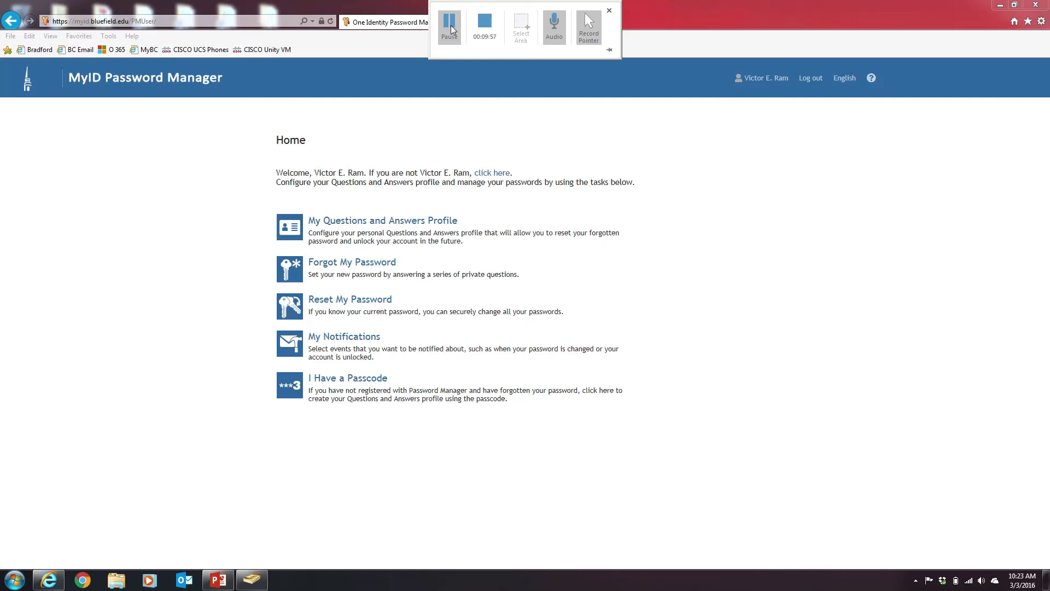
Start I Have a Passcode and submit the captcha characters and the issued passcode
{"action": "left_click", "coordinate": [374, 384]}
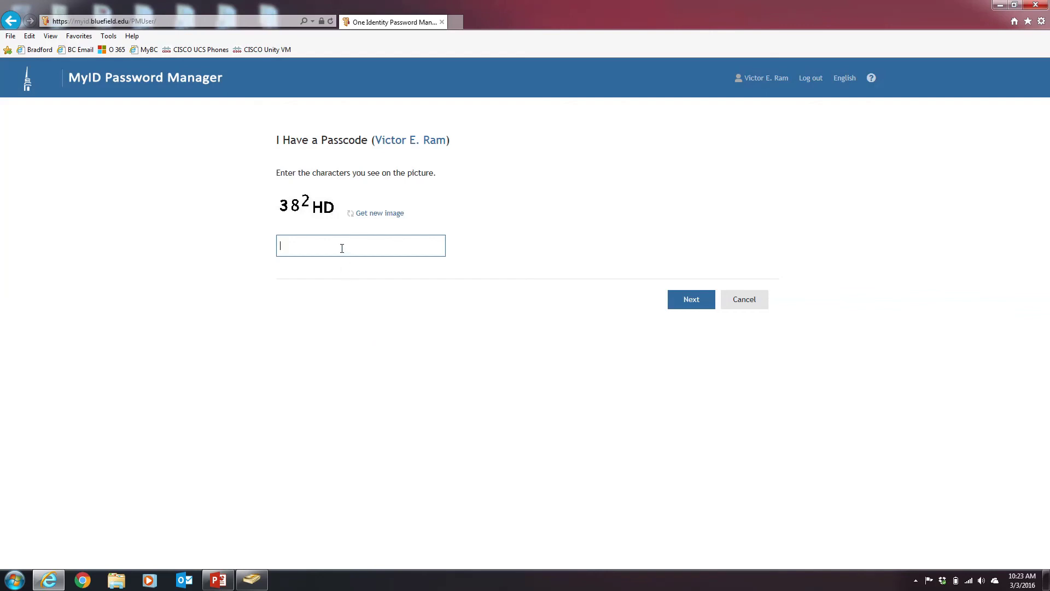
{"action": "left_click", "coordinate": [692, 302]}
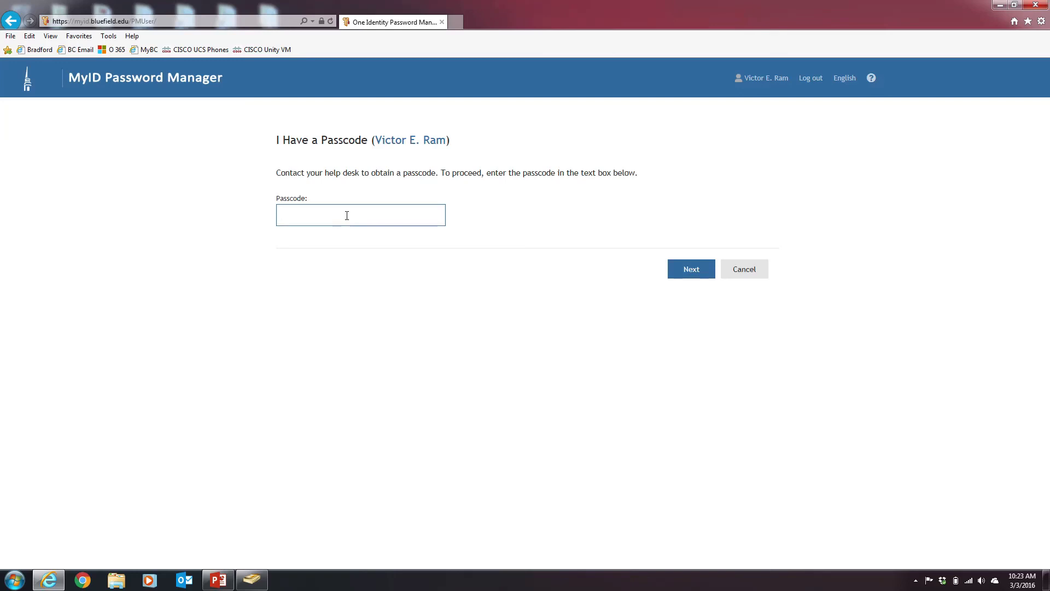
{"action": "left_click", "coordinate": [691, 273]}
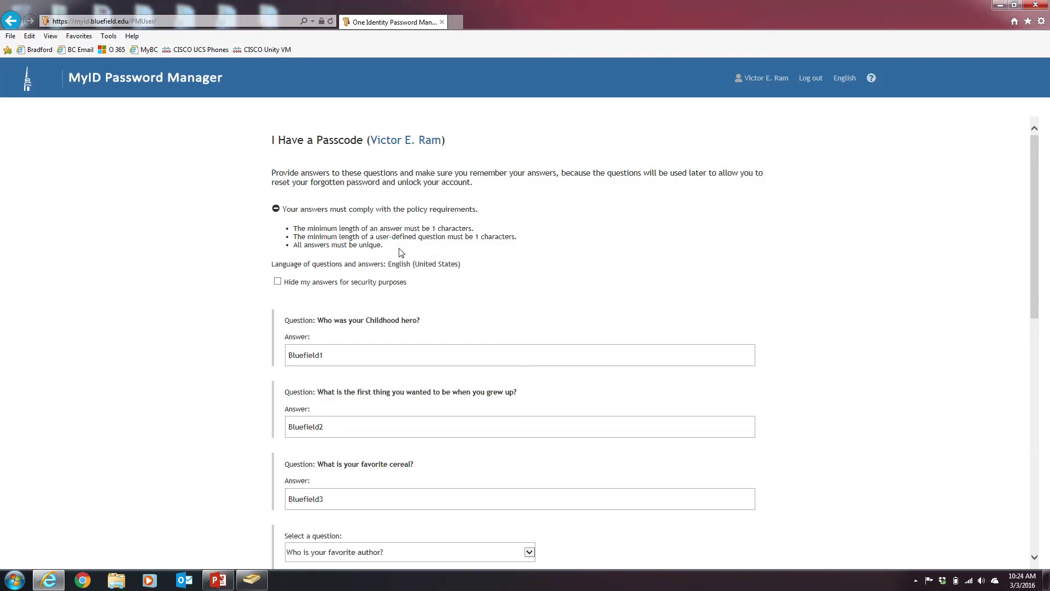
Save the nine new question answers to the Questions and Answers profile
{"action": "scroll", "coordinate": [405, 248], "scroll_direction": "down", "scroll_amount": 10}
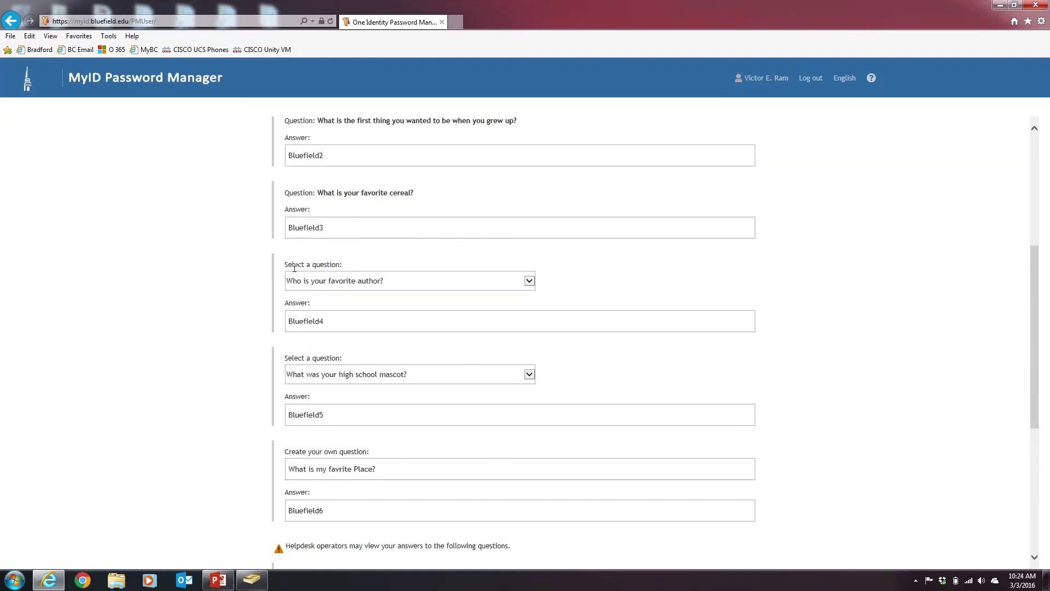
{"action": "scroll", "coordinate": [264, 286], "scroll_direction": "down", "scroll_amount": 1}
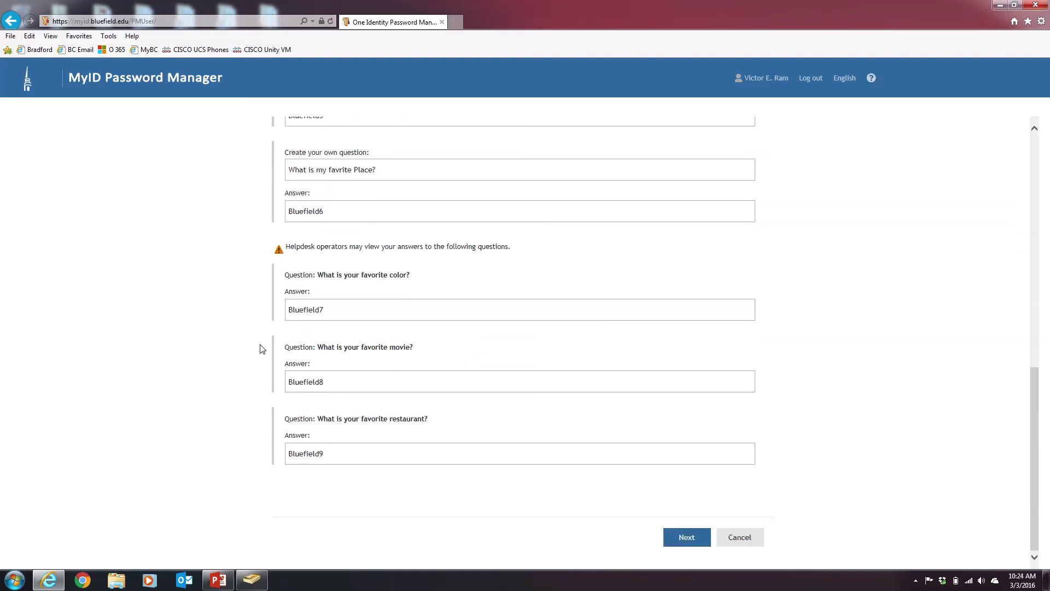
{"action": "left_click", "coordinate": [672, 535]}
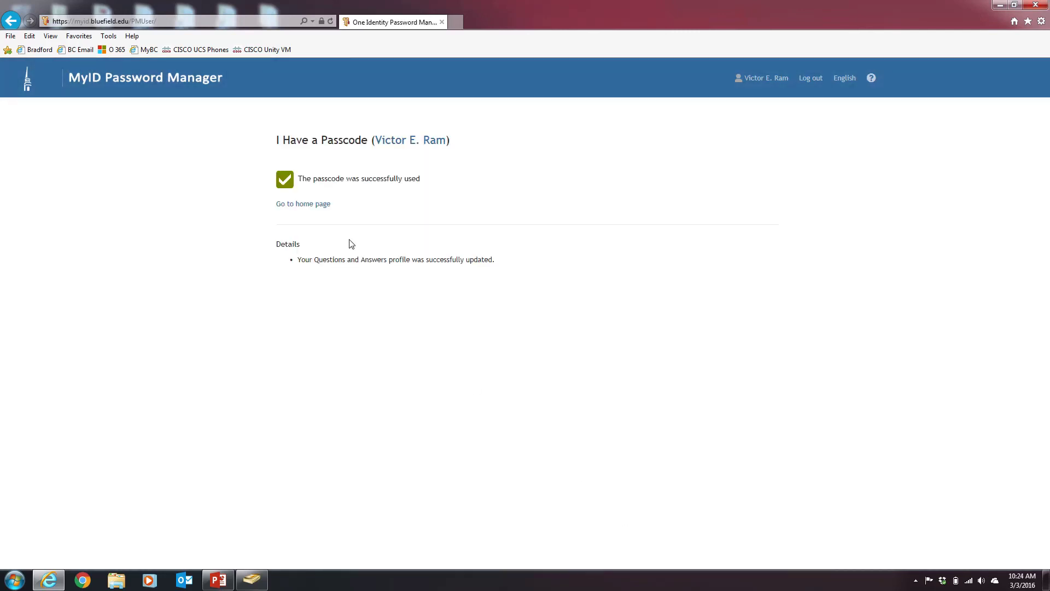
Leave the passcode confirmation and return to the MyID Home page task list
{"action": "left_click", "coordinate": [321, 206]}
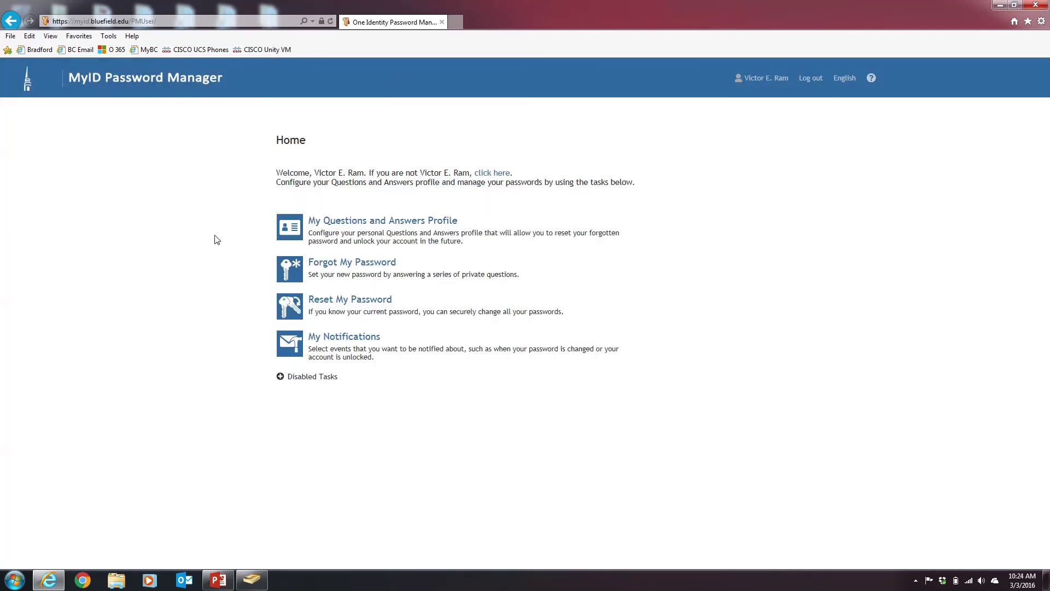